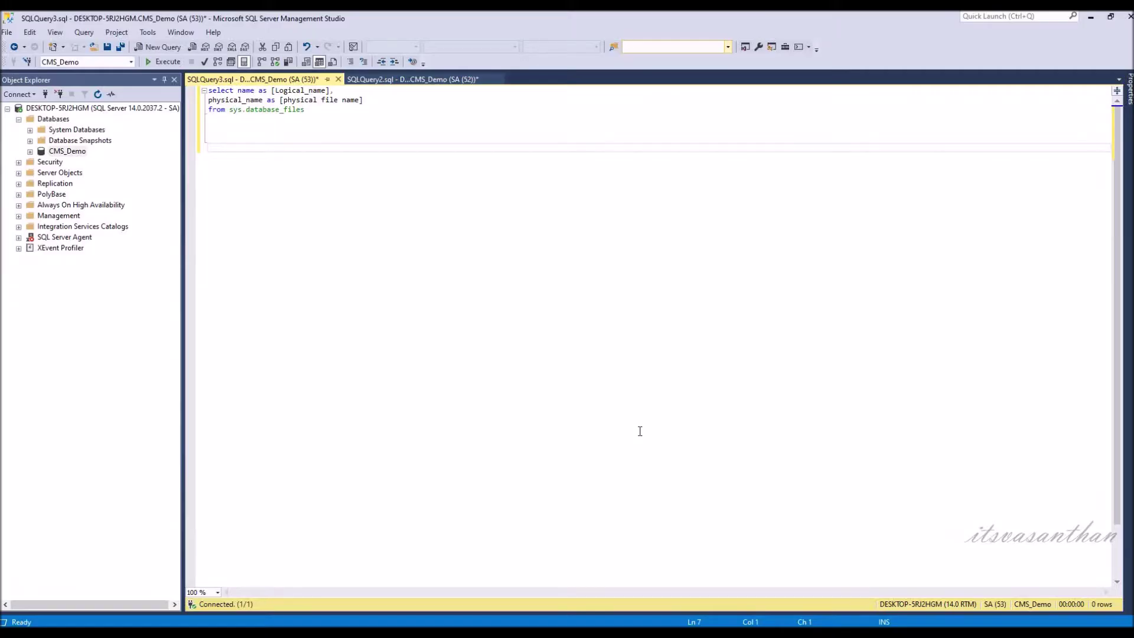
Step: Run the sys.database_files query to list CMS and CMS_log with their D:\Backup_Demo paths
left_click(496, 366)
key("F5")
left_click(226, 392)
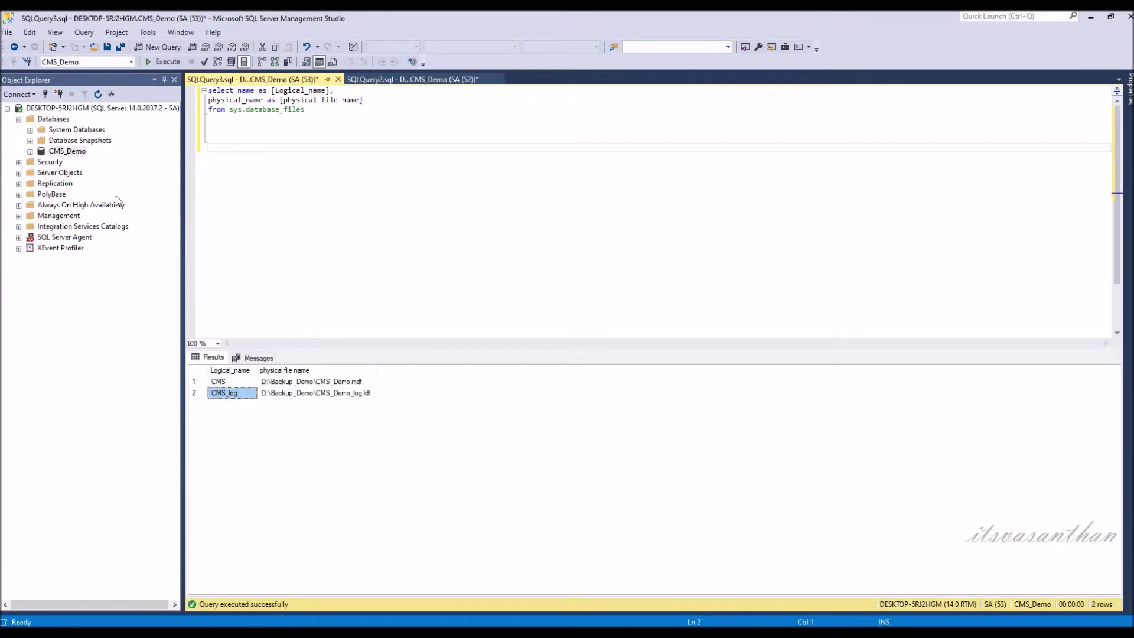
right_click(72, 151)
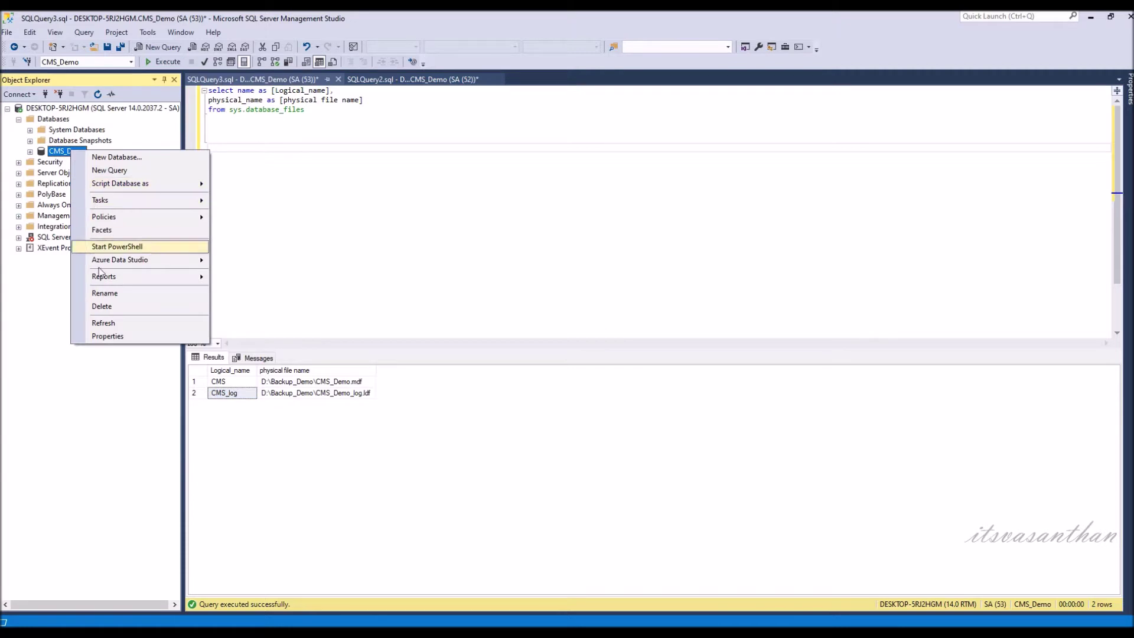
Step: Rename the logical files to CMS_Demo and CMS_Demo_log in the database Files properties
left_click(124, 336)
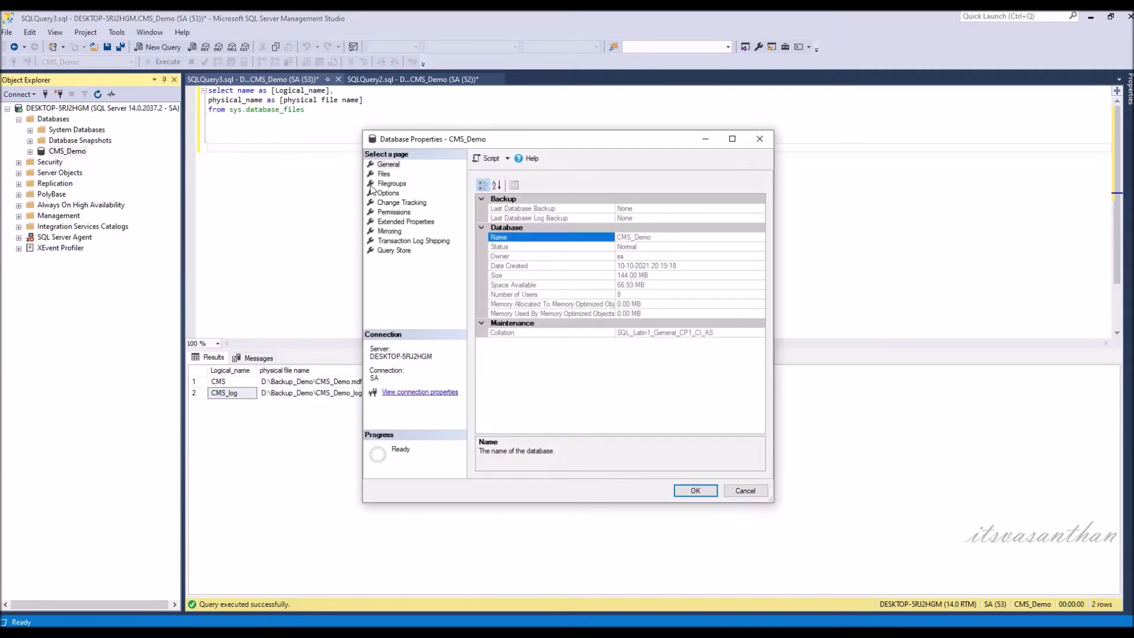
left_click(384, 174)
left_click(512, 258)
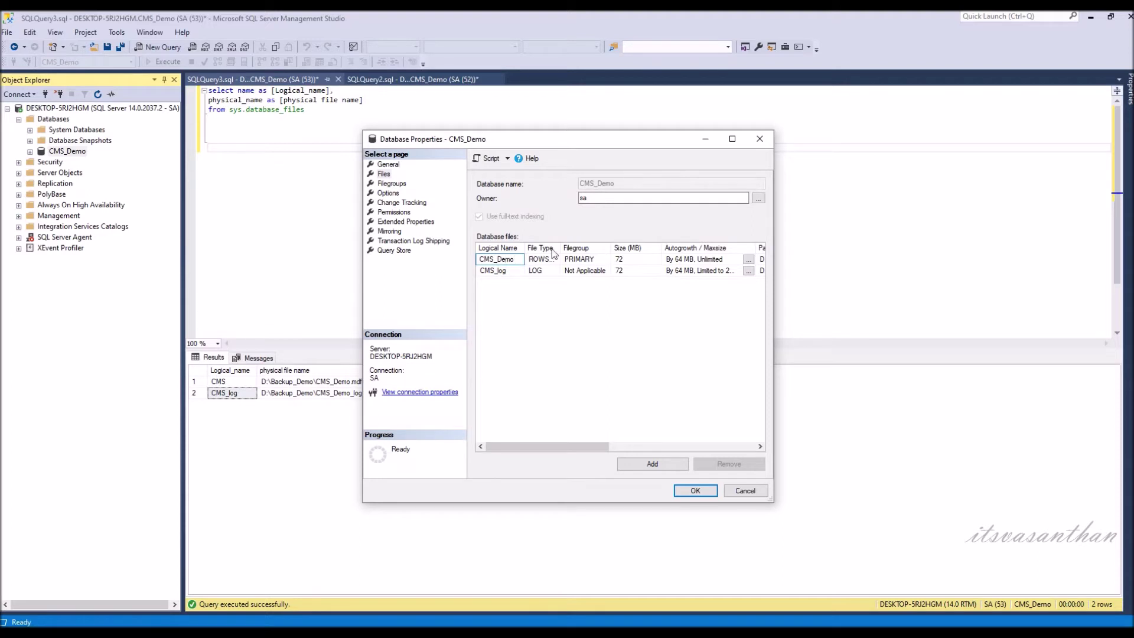
left_click_drag(525, 248, 542, 248)
left_click(496, 270)
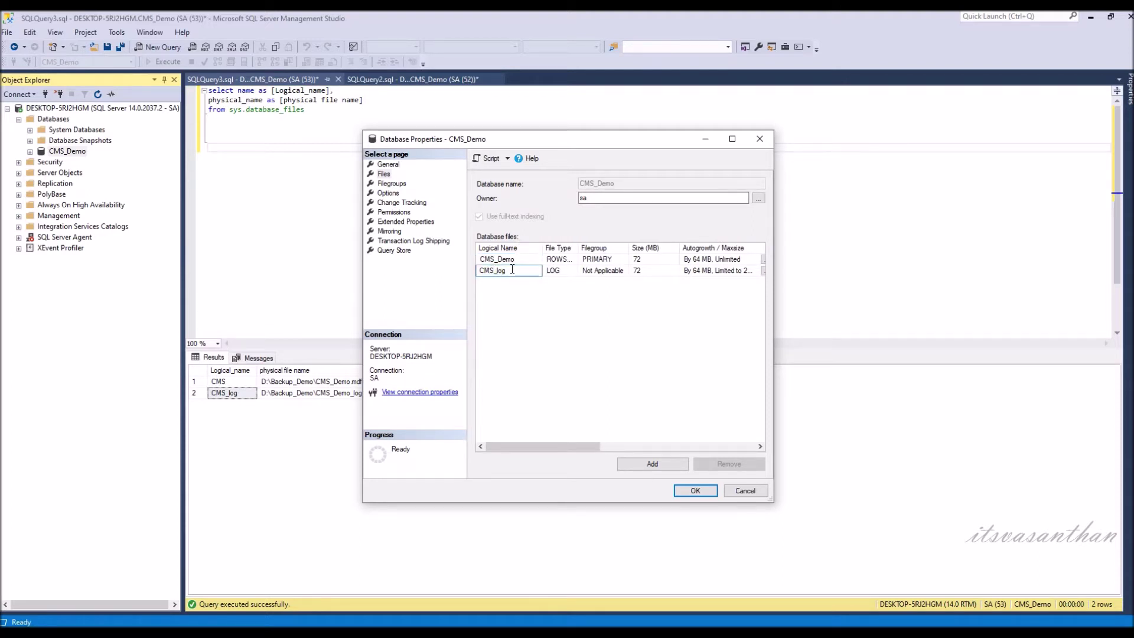
type("De")
left_click(694, 490)
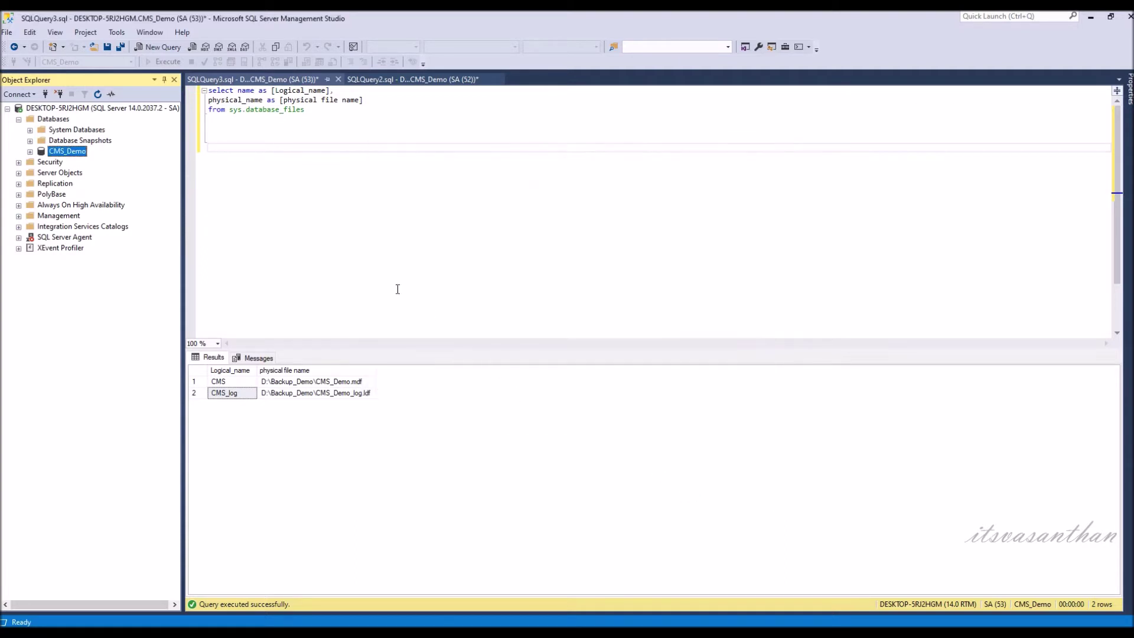
Step: Re-run the file-name query to confirm the new logical names
left_click(432, 317)
key("F5")
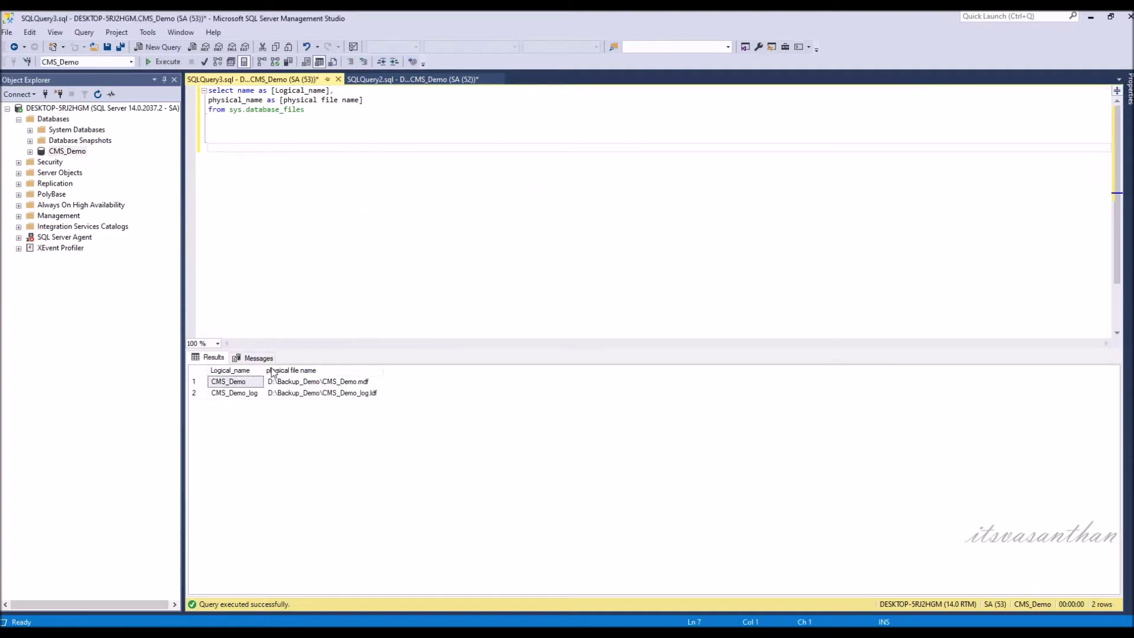
left_click(241, 392)
left_click(366, 232)
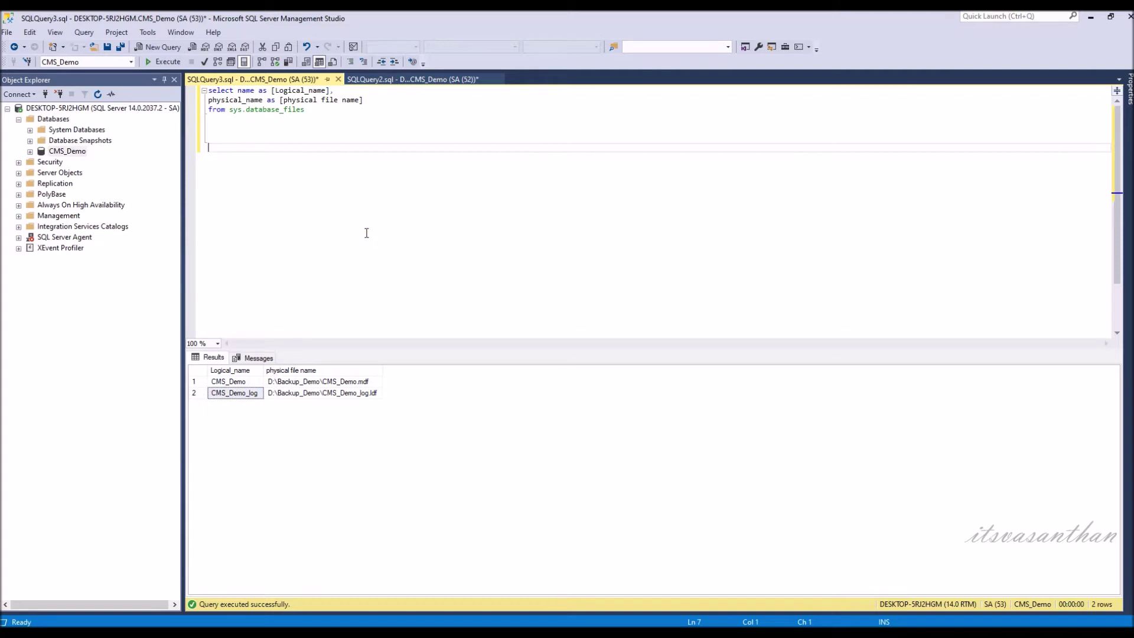
key("F5")
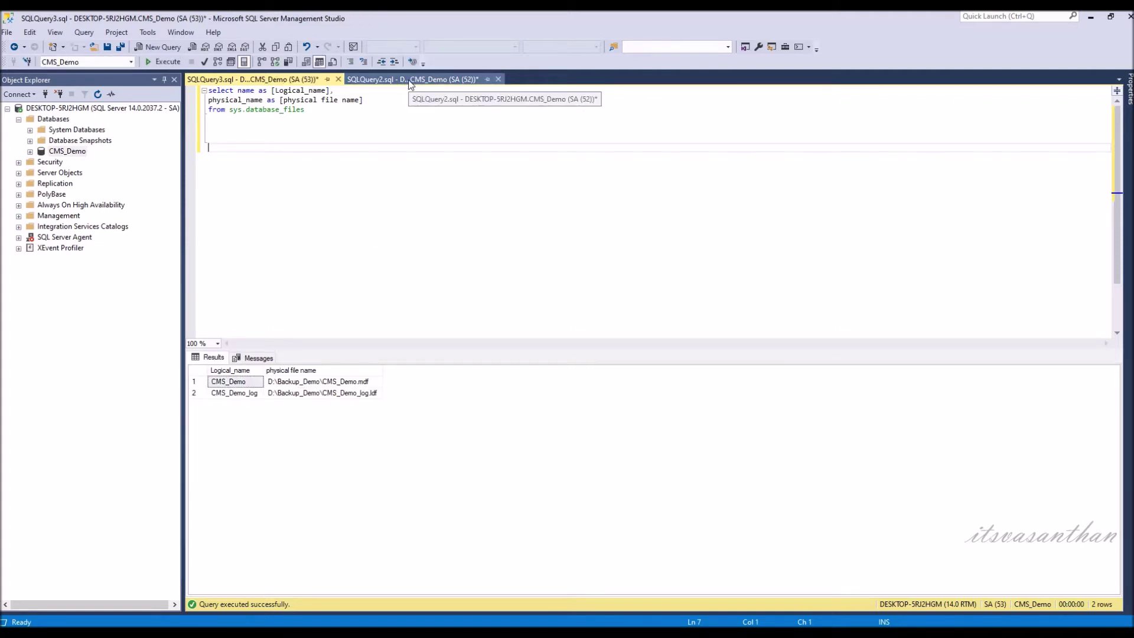
Step: Move the ALTER DATABASE template from SQLQuery2 into SQLQuery3 below the file query
left_click_drag(337, 120, 209, 91)
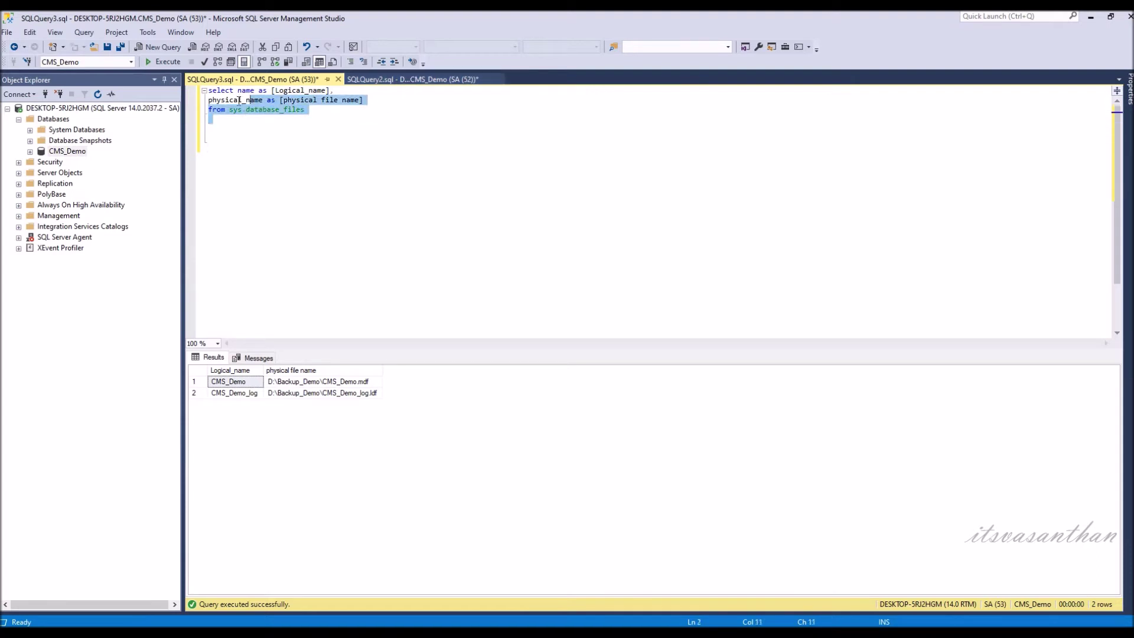
left_click(408, 79)
left_click_drag(371, 172, 207, 89)
key("ctrl+c")
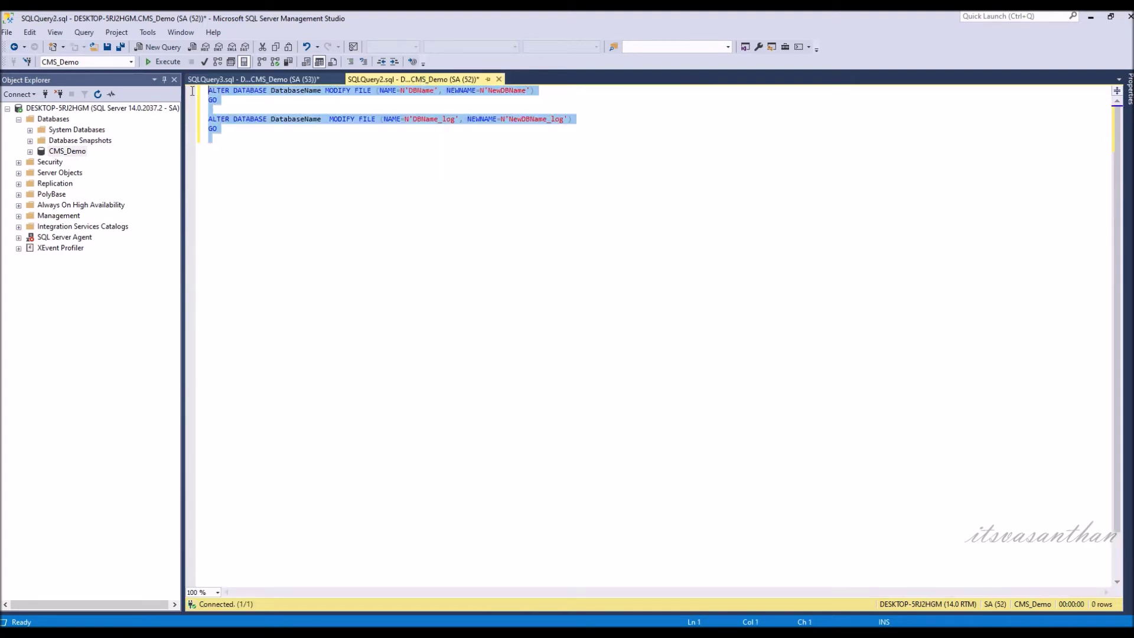
key("Delete")
left_click(250, 79)
left_click(322, 151)
key("ctrl+v")
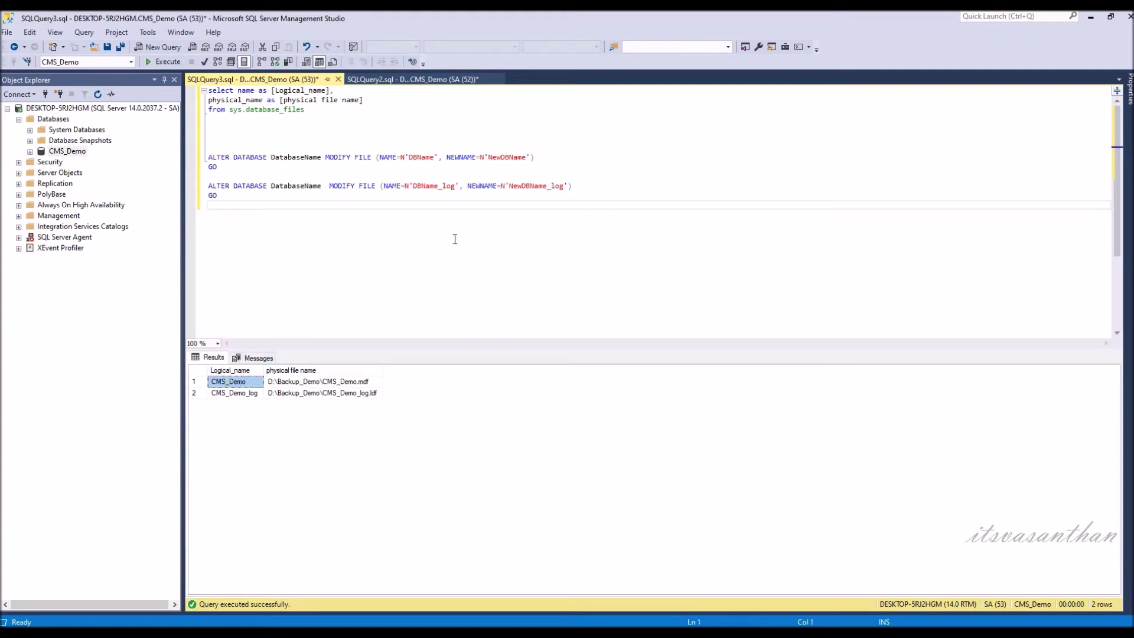
Step: Replace the DBName placeholders with CMS_Demo and CMS_Demo_log
double_click(422, 159)
type("CMS_Demo")
left_click(237, 393)
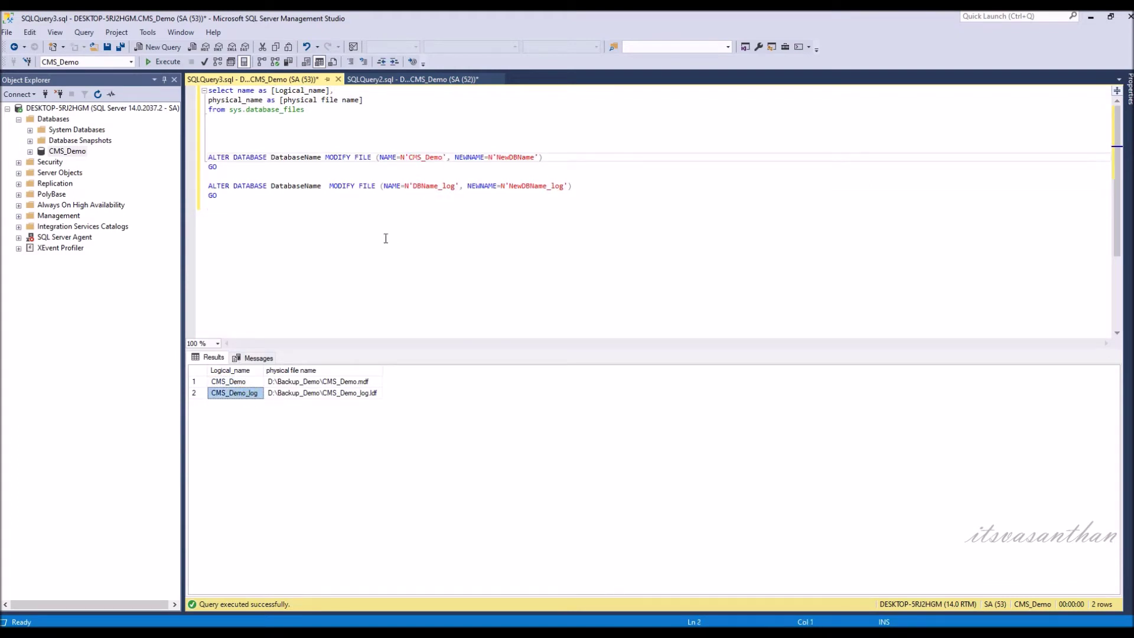
double_click(437, 188)
type("CMS_Demo_log")
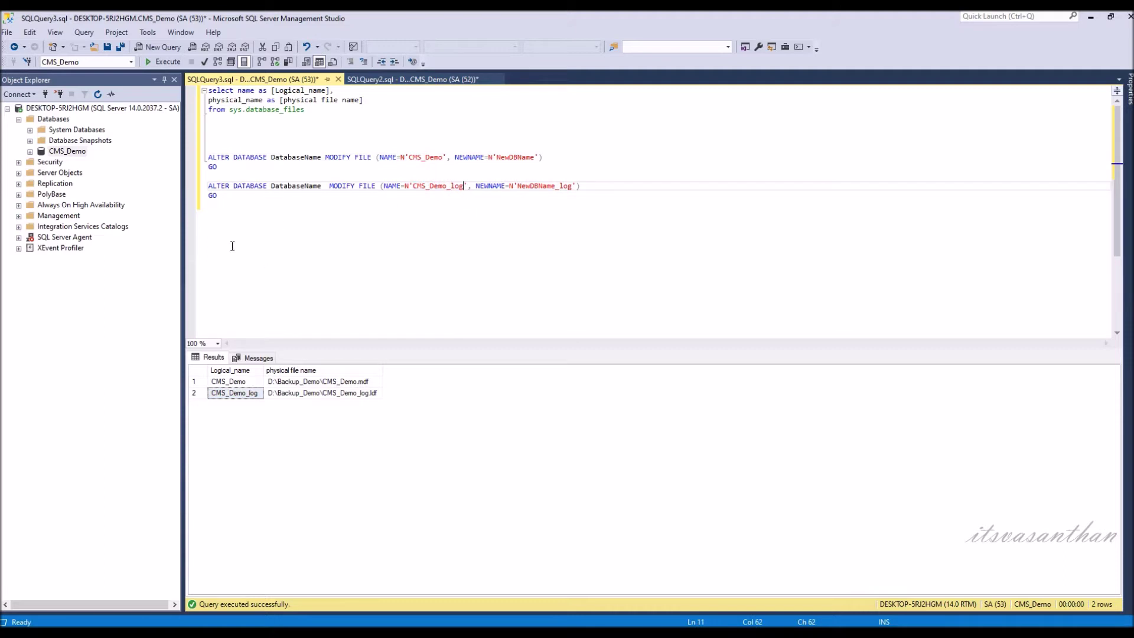
Step: Replace DatabaseName with CMS_Demo in both ALTER DATABASE statements
left_click(66, 151)
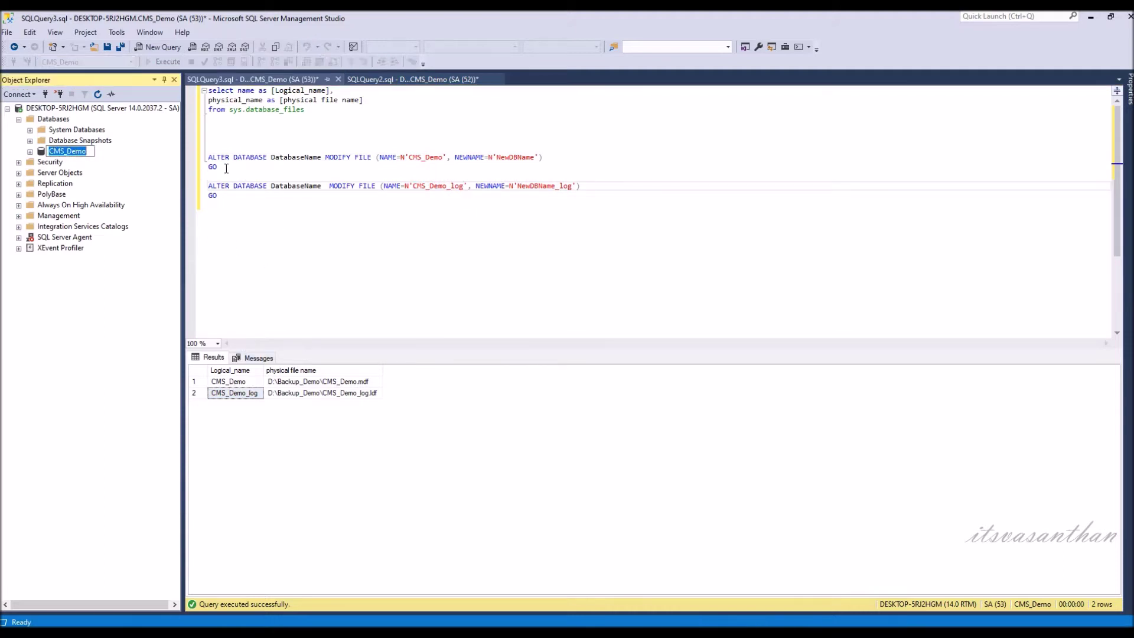
double_click(286, 158)
type("CMS_Demo")
double_click(290, 188)
type("CMS_Demo")
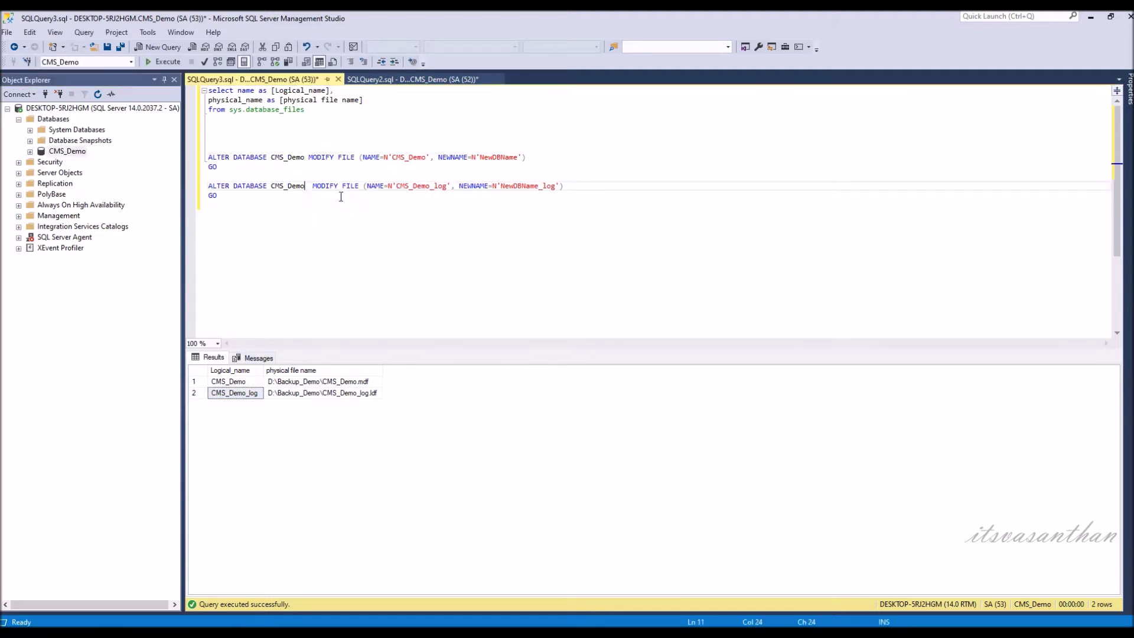
Step: Fill the NewDBName placeholders with CMS_Demo and CMS_Demo_log
double_click(493, 157)
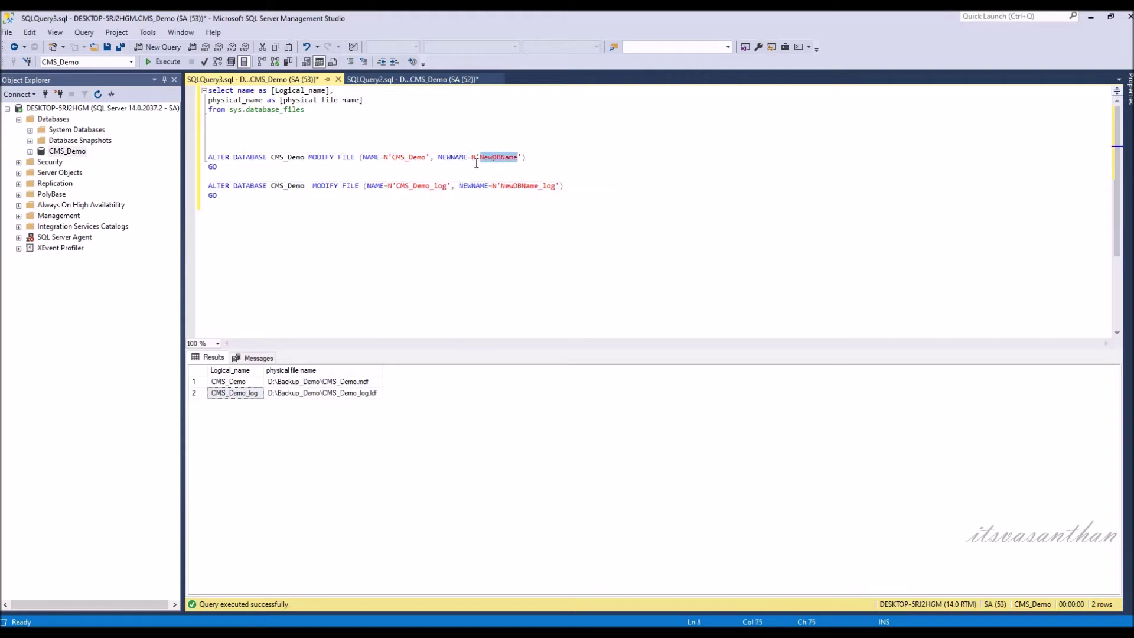
double_click(408, 158)
key("ctrl+c")
left_click(498, 158)
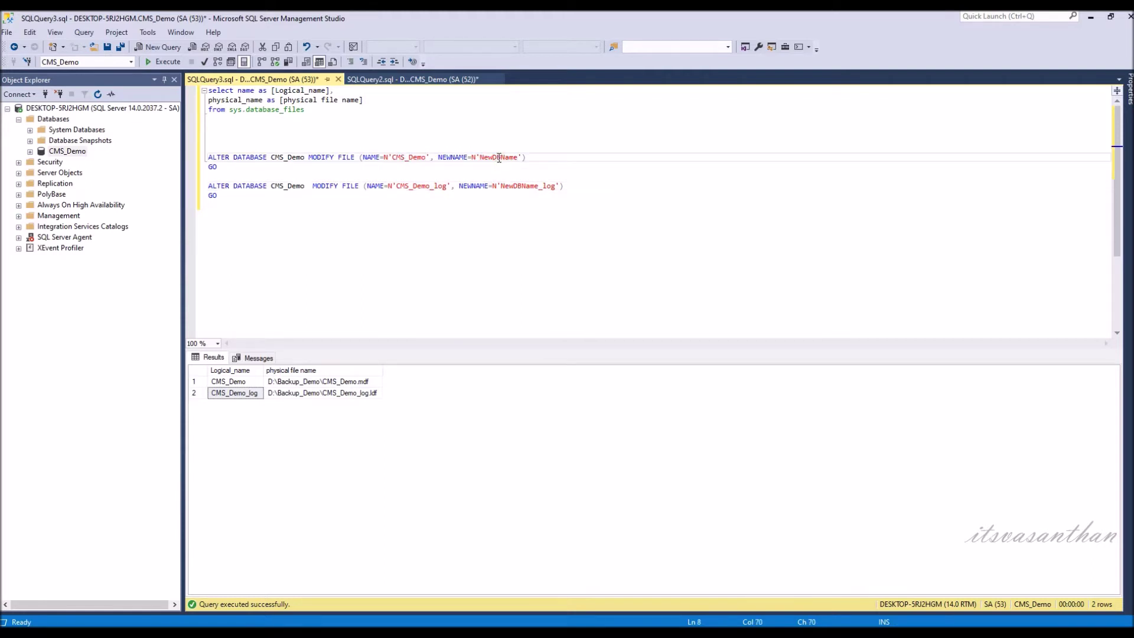
double_click(499, 158)
key("ctrl+v")
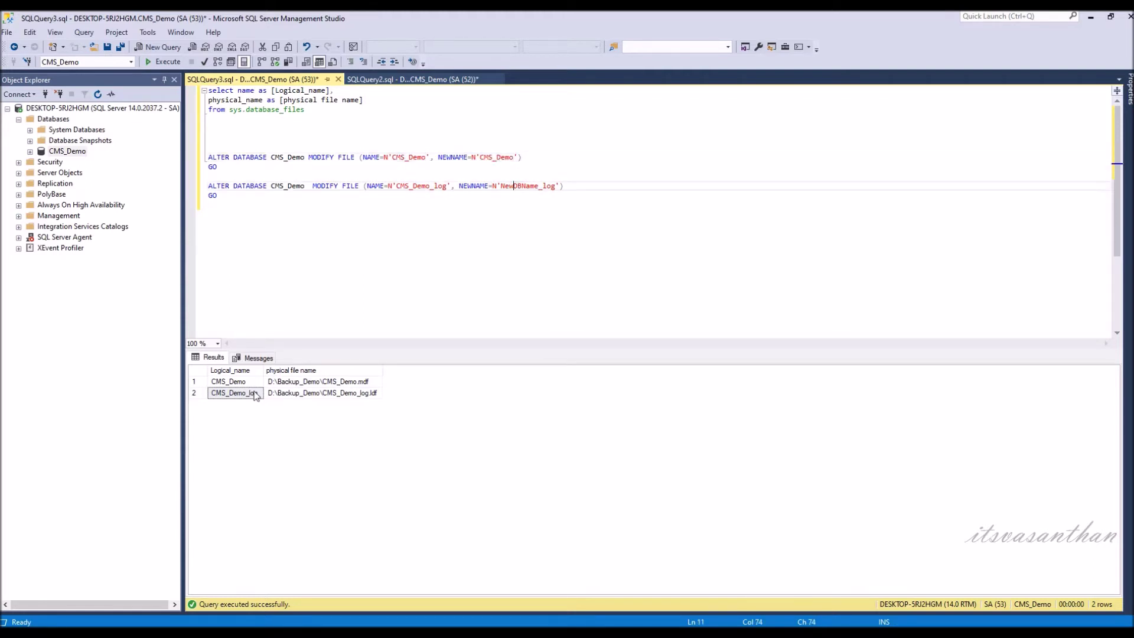
left_click(254, 395)
key("ctrl+c")
left_click(529, 185)
double_click(527, 186)
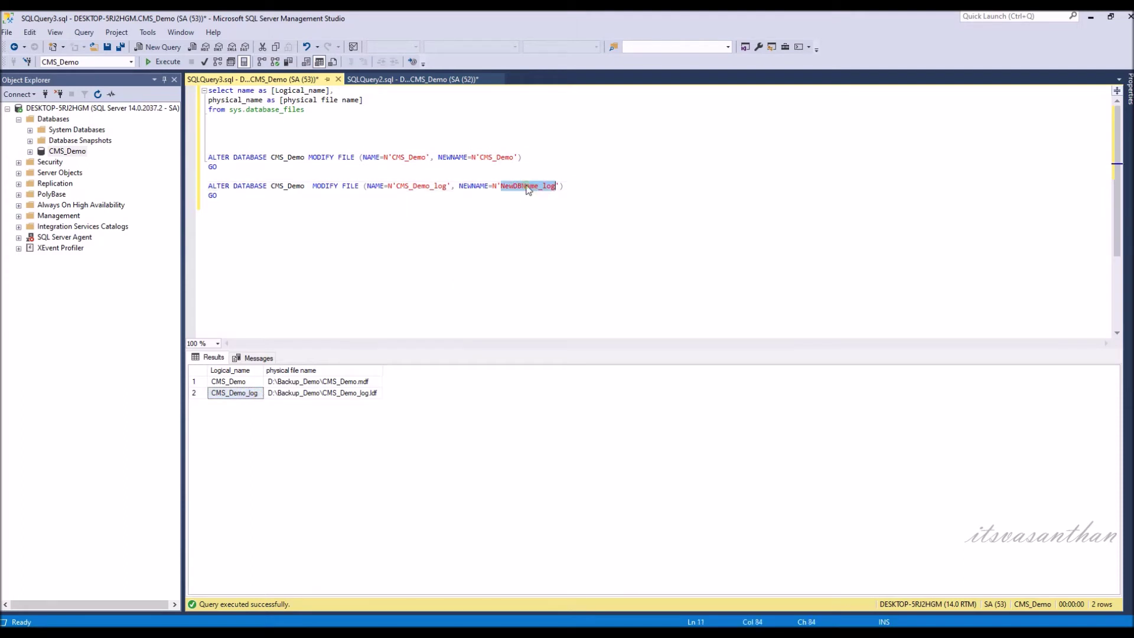
key("ctrl+v")
Step: Shorten the new names to CMS and CMS_log
left_click(516, 158)
key("BackSpace")
key("BackSpace")
key("BackSpace")
left_click(546, 185)
key("BackSpace")
key("BackSpace")
key("BackSpace")
key("BackSpace")
key("BackSpace")
Step: Run the two logical-file rename statements and re-run the file-name query
mouse_move(549, 215)
left_mouse_down()
mouse_move(264, 183)
mouse_move(238, 164)
left_mouse_up()
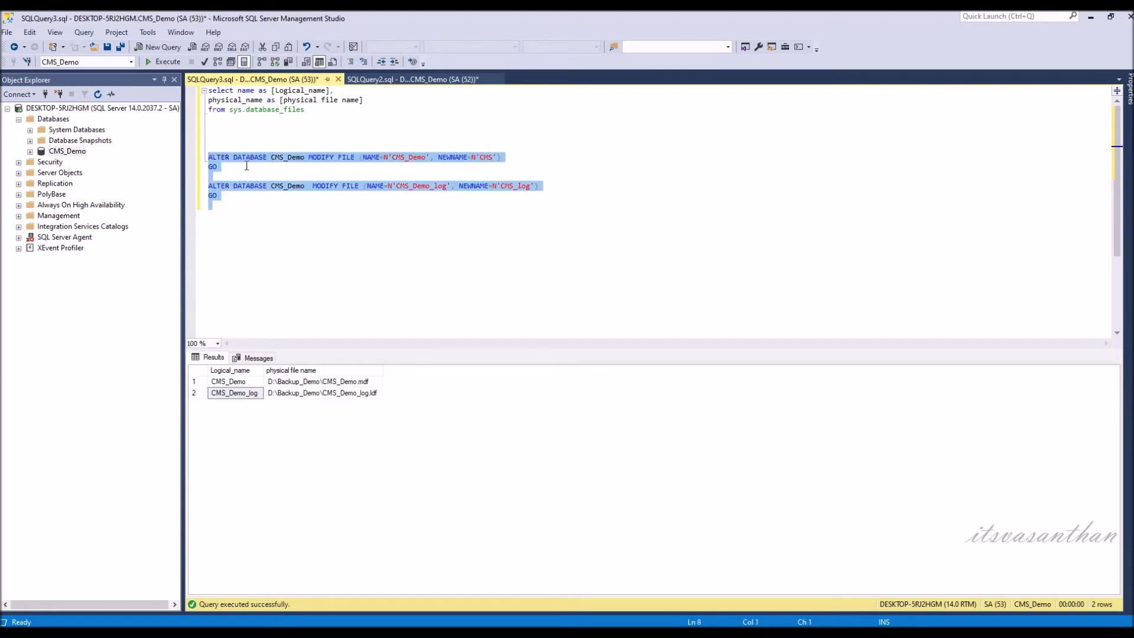
key("F5")
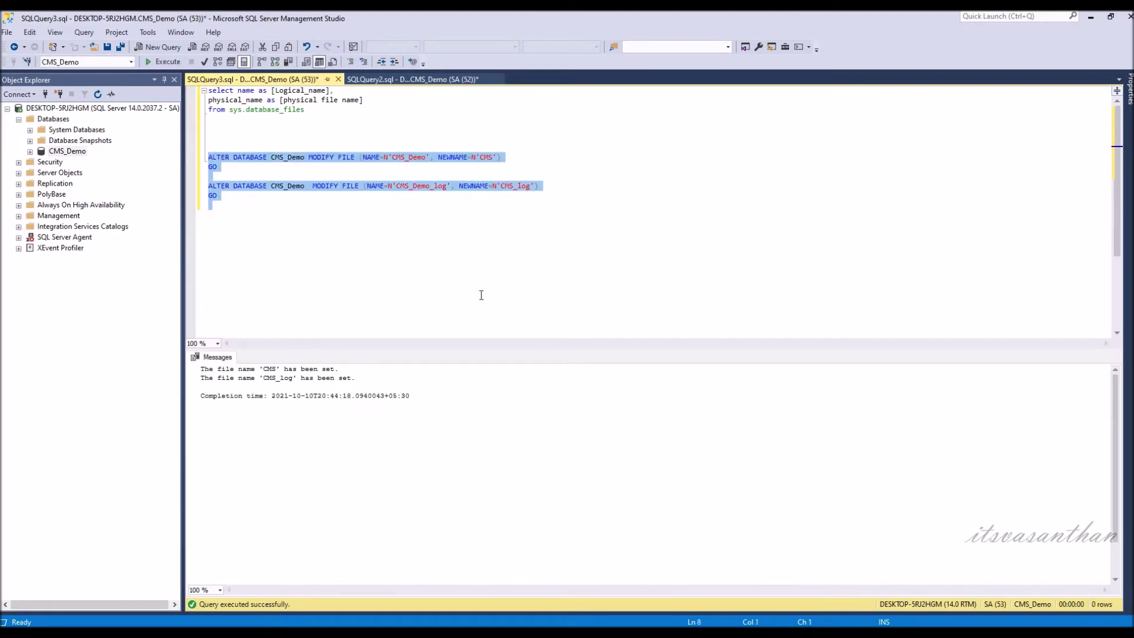
left_click(327, 139)
left_click_drag(213, 119, 208, 89)
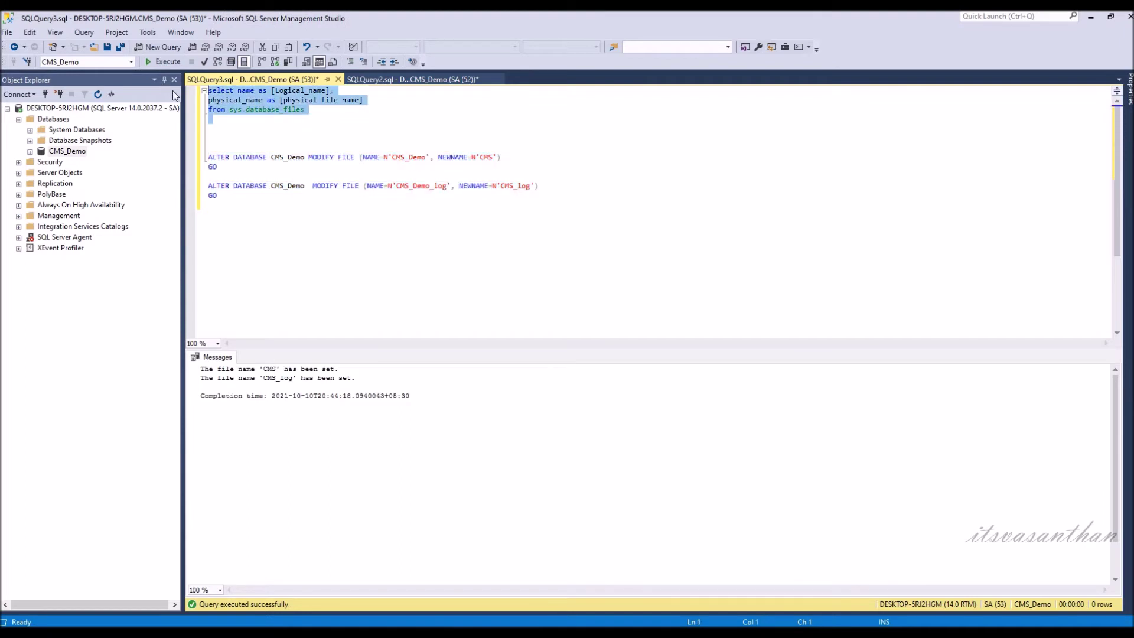
key("F5")
left_click(232, 393)
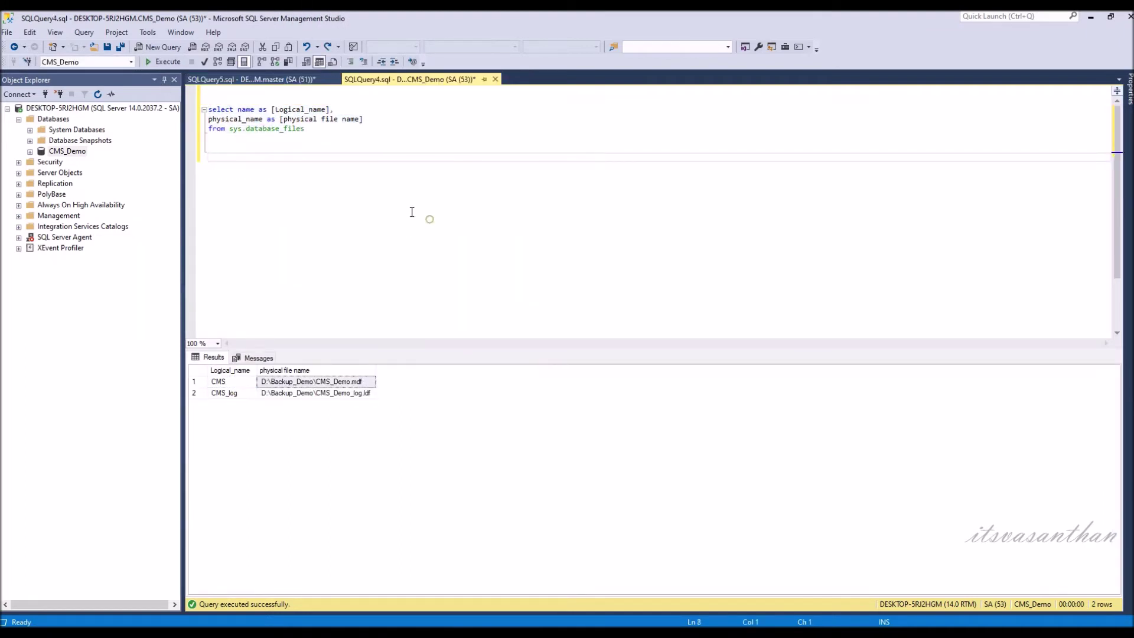
Step: Re-run the file query to check the CMS_Demo.mdf and CMS_Demo_log.ldf physical paths
left_click_drag(306, 130, 206, 106)
key("F5")
left_click(348, 382)
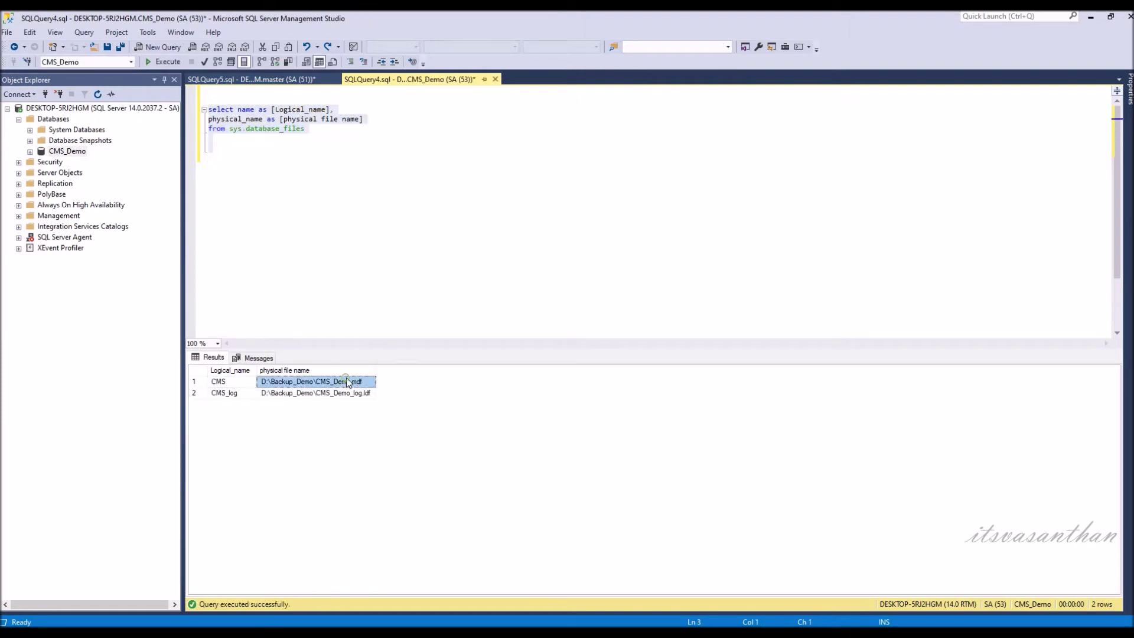
left_click(354, 396)
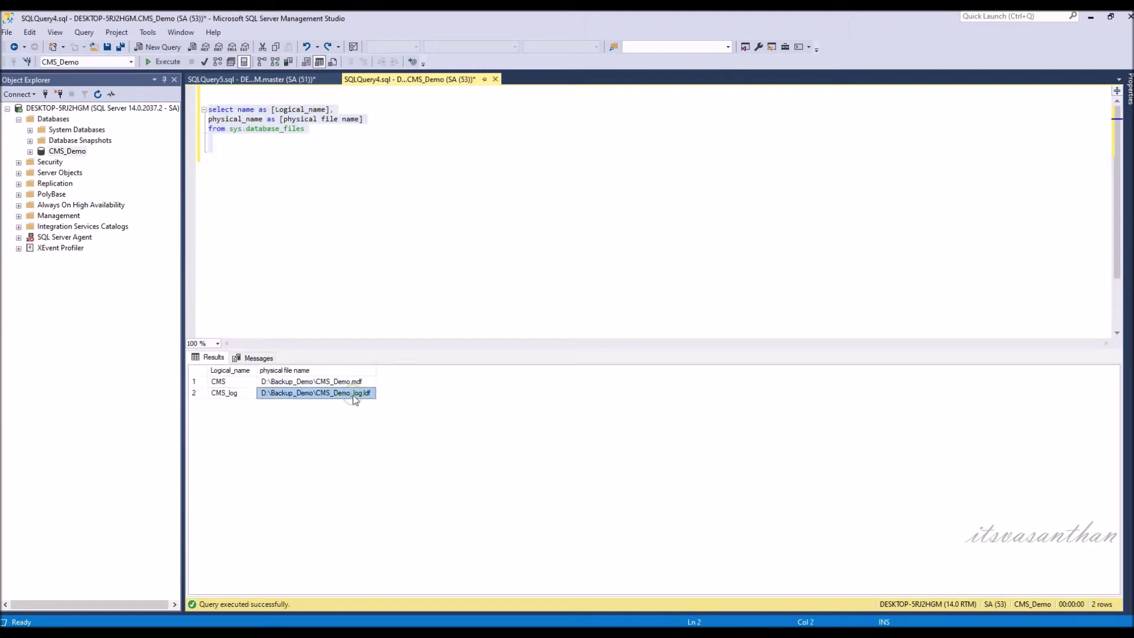
Step: Take CMS_Demo offline, dropping all active connections
right_click(80, 153)
mouse_move(107, 204)
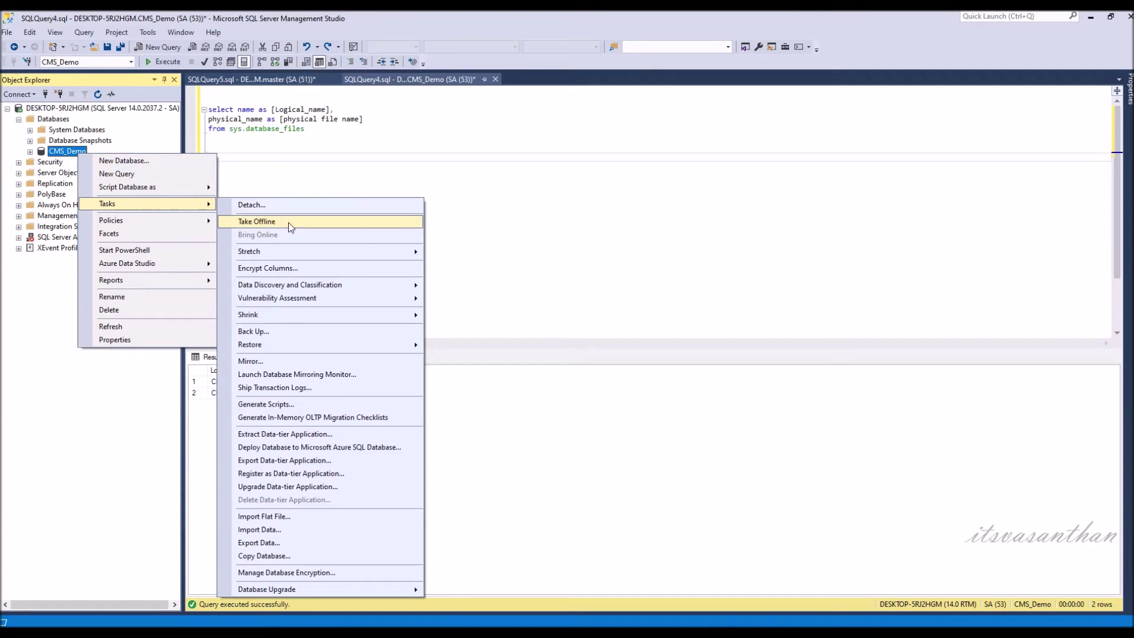
left_click(287, 222)
left_click(571, 206)
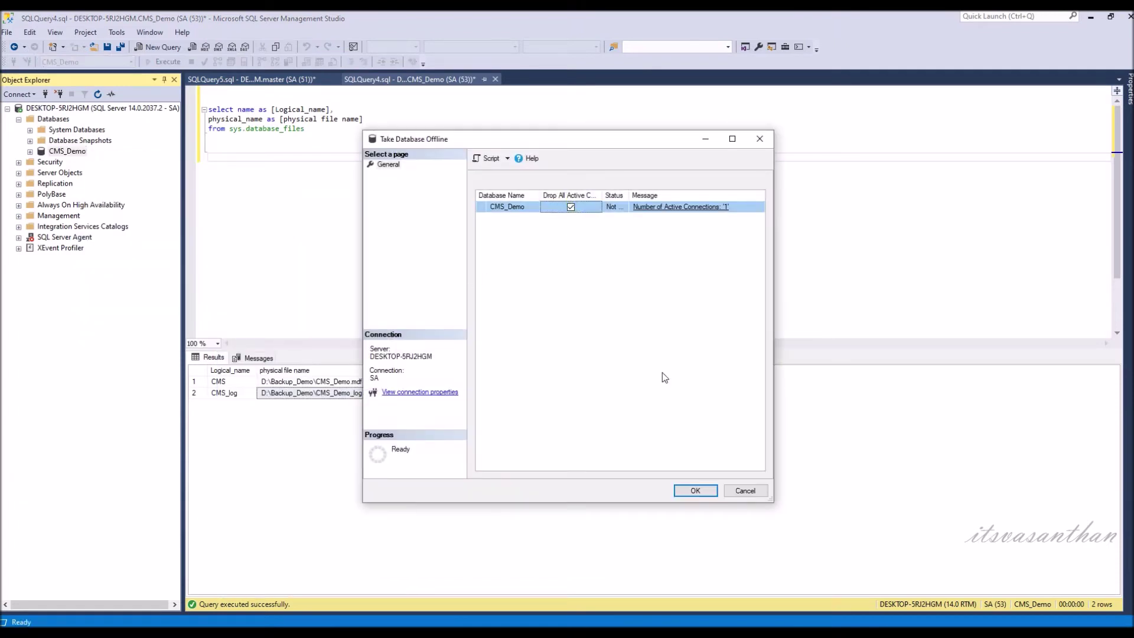
left_click(695, 491)
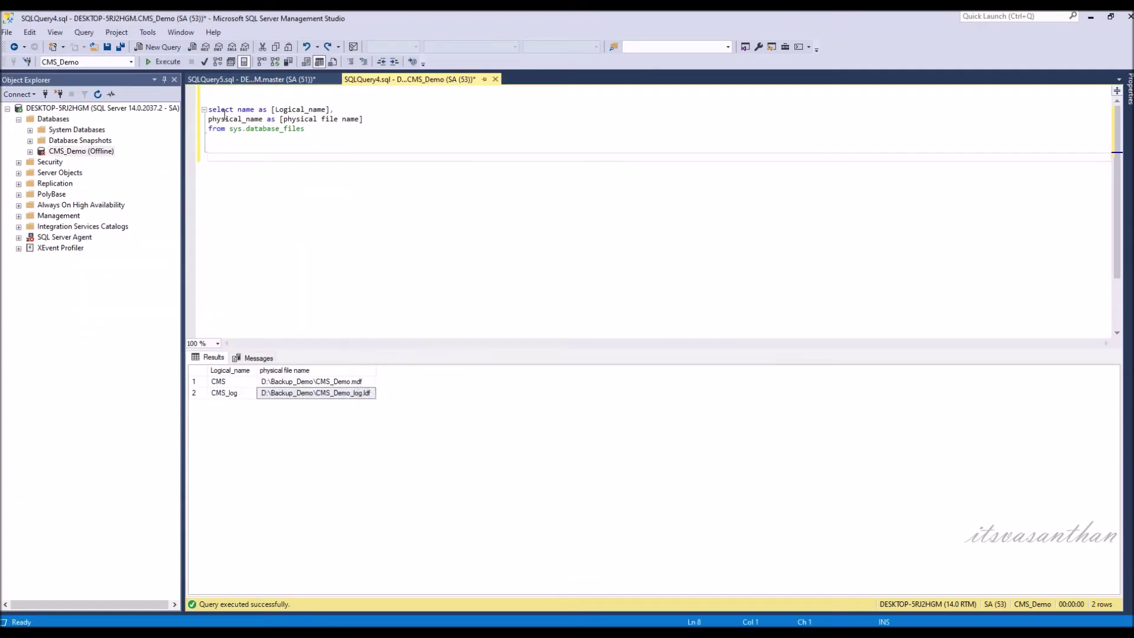
Step: Run the sys.databases state query to show CMS_Demo as OFFLINE
left_click(284, 80)
left_click_drag(210, 125, 208, 109)
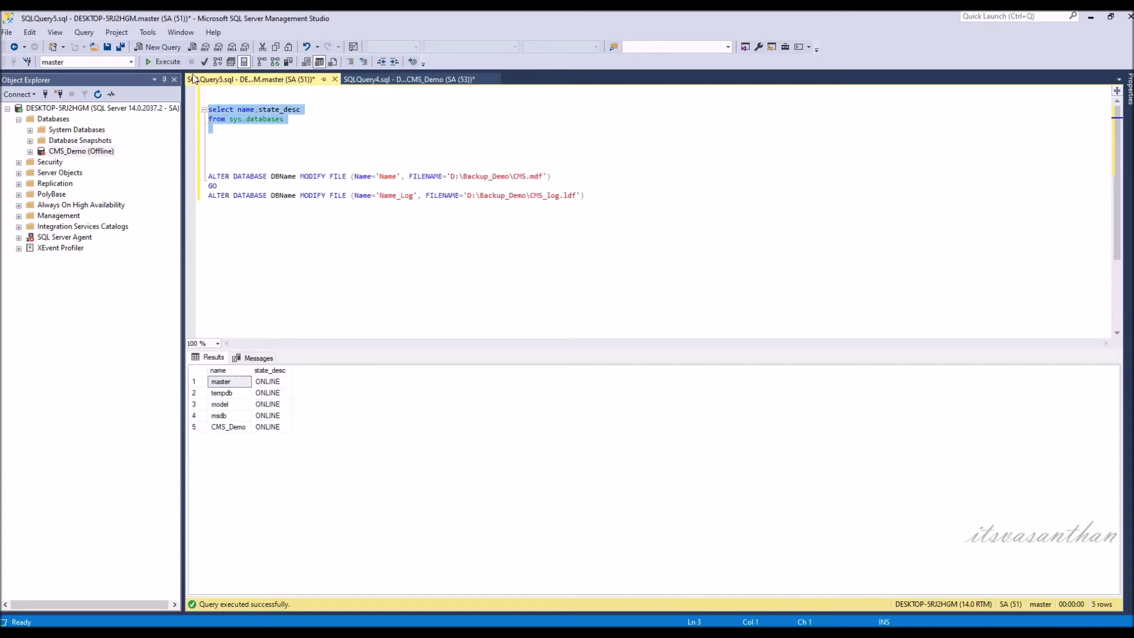
left_click(163, 61)
left_click(270, 427)
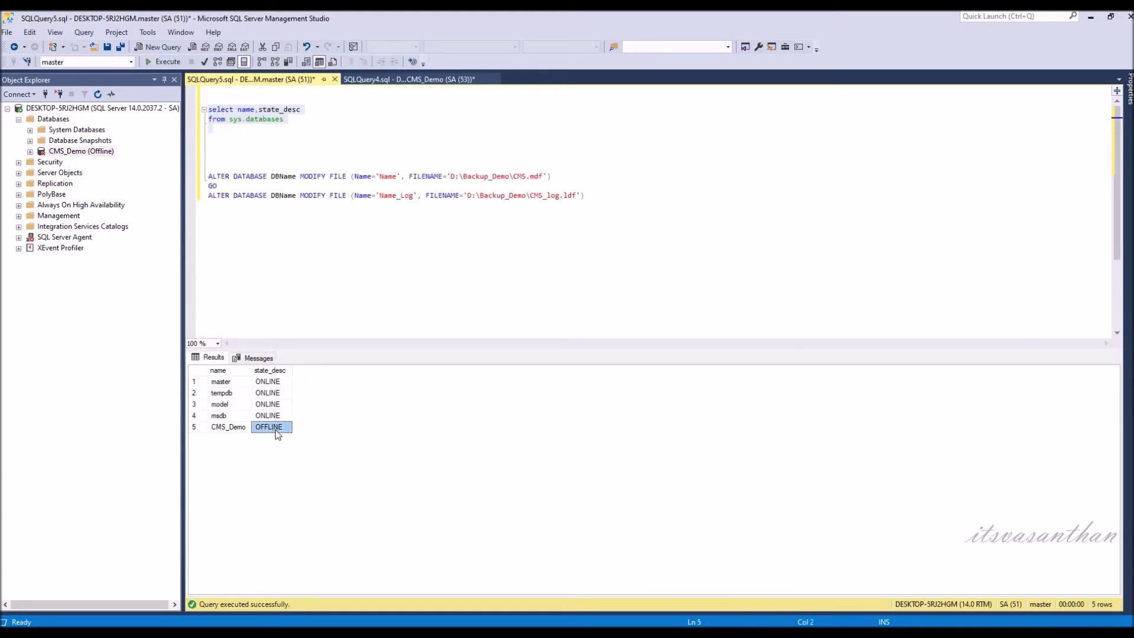
left_click(80, 151)
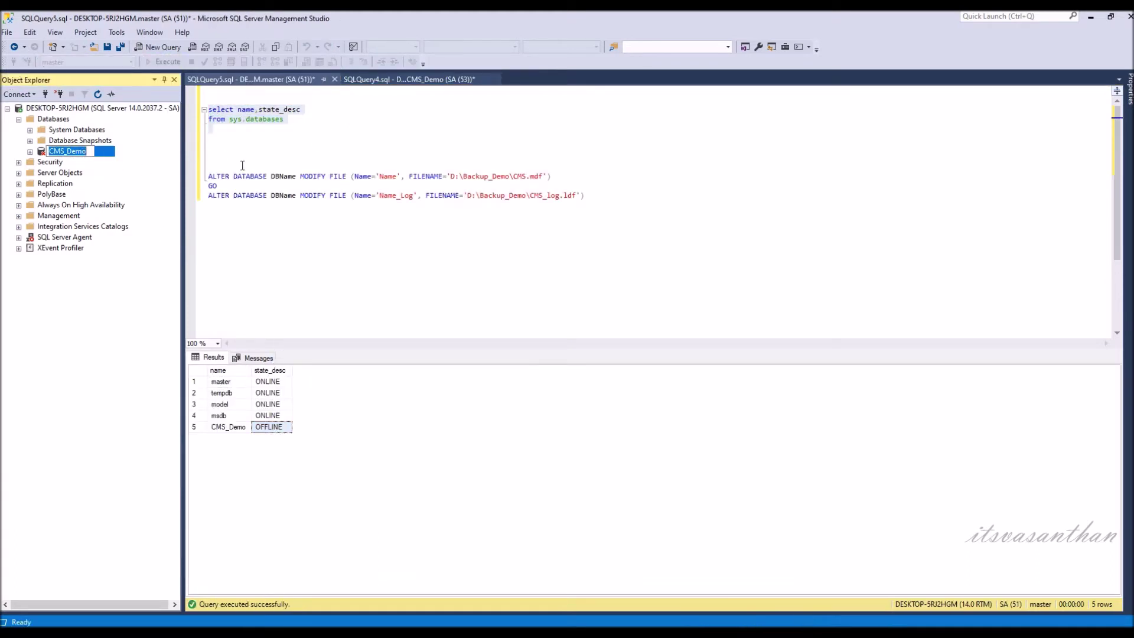
triple_click(274, 175)
Step: Replace DBName with CMS_Demo in both MODIFY FILE statements
double_click(283, 176)
key("ctrl+v")
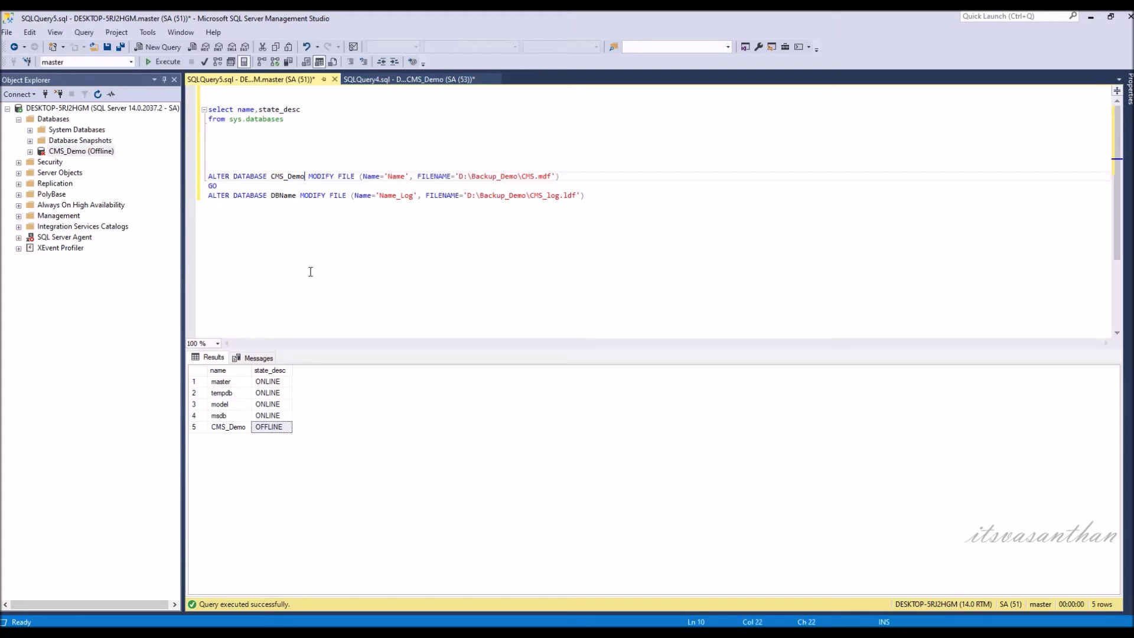
left_click(285, 195)
double_click(283, 195)
key("ctrl+v")
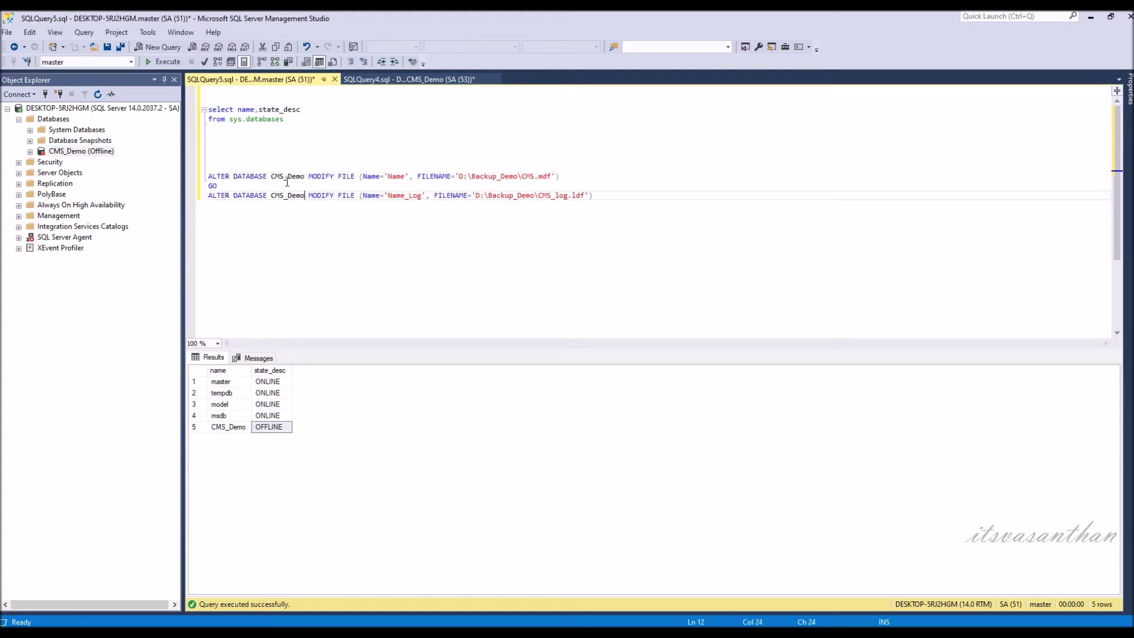
Step: Set the logical names CMS and CMS_log in the MODIFY FILE statements
left_click(388, 81)
left_click(221, 382)
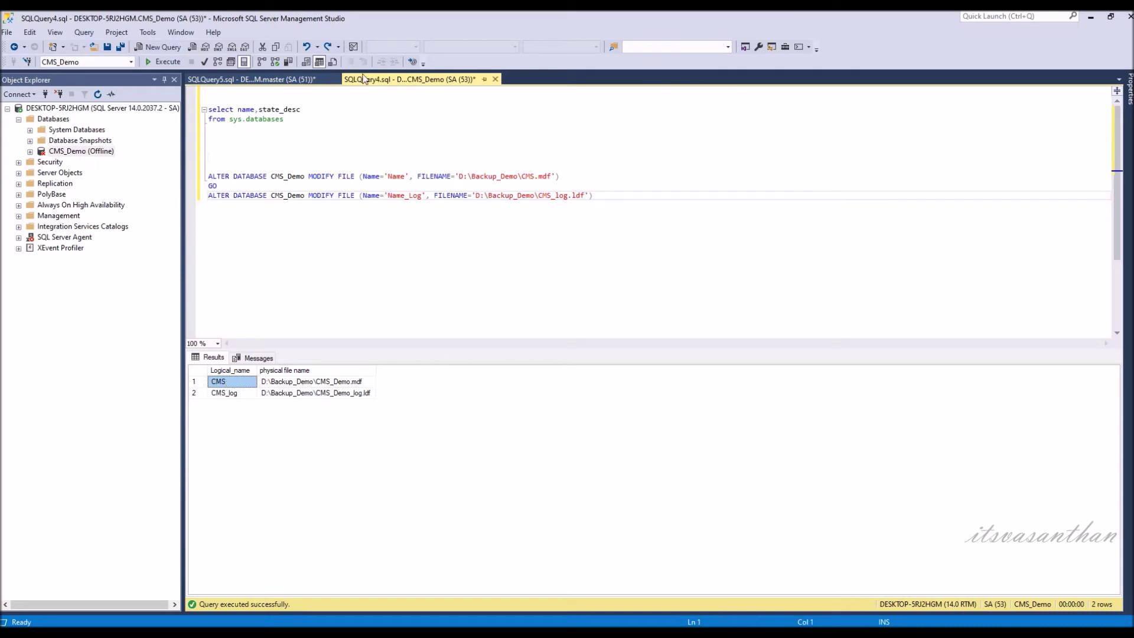
left_click(297, 80)
double_click(395, 177)
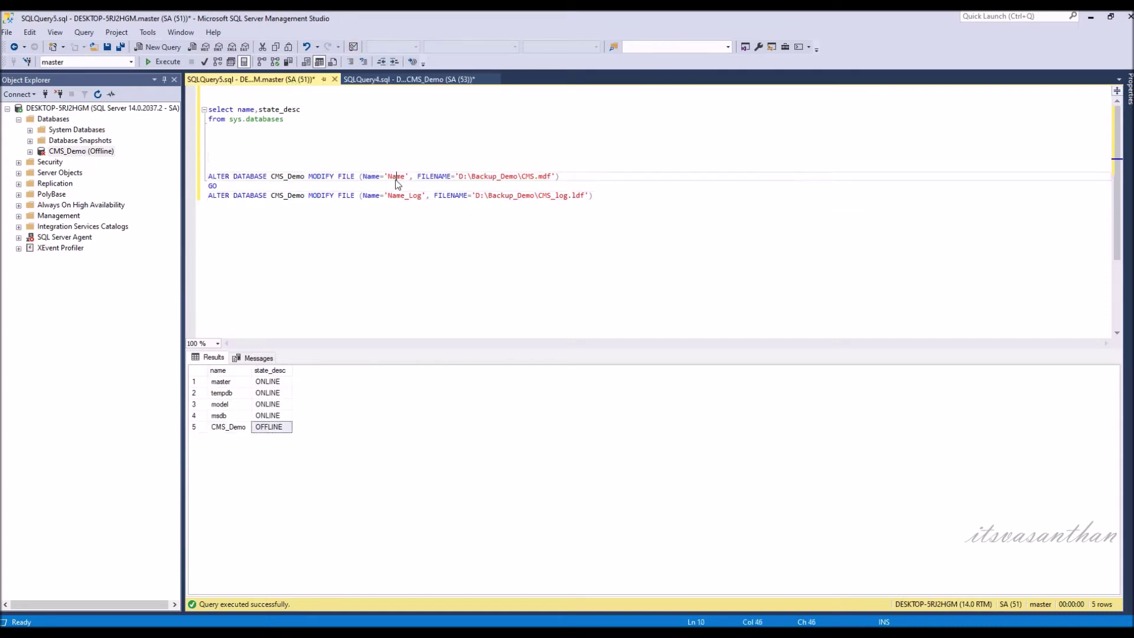
type("CMS")
left_click(388, 79)
left_click(224, 392)
left_click(266, 80)
key("Down")
key("Down")
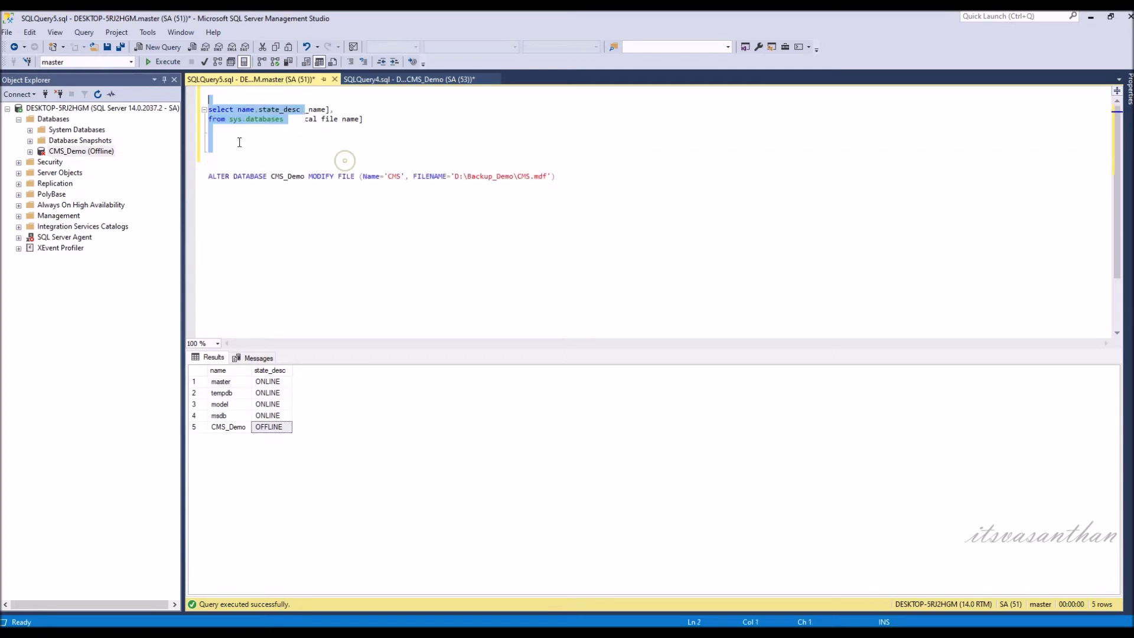
triple_click(412, 197)
double_click(411, 198)
type("CMS_log")
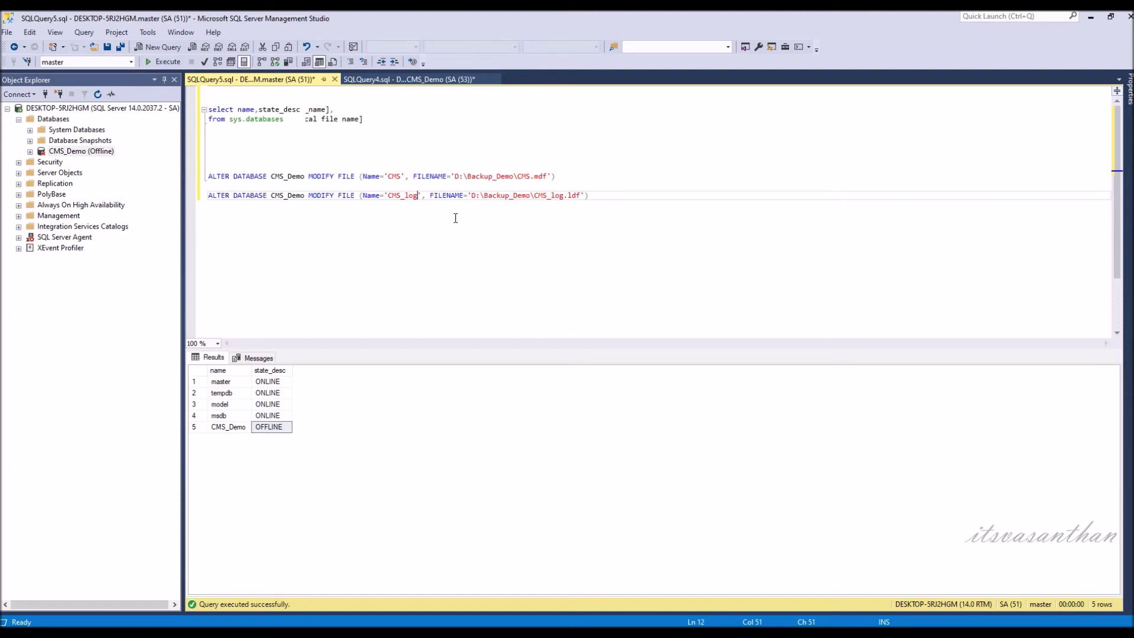
Step: Execute both MODIFY FILE statements pointing to CMS.mdf and CMS_log.ldf
left_click(416, 79)
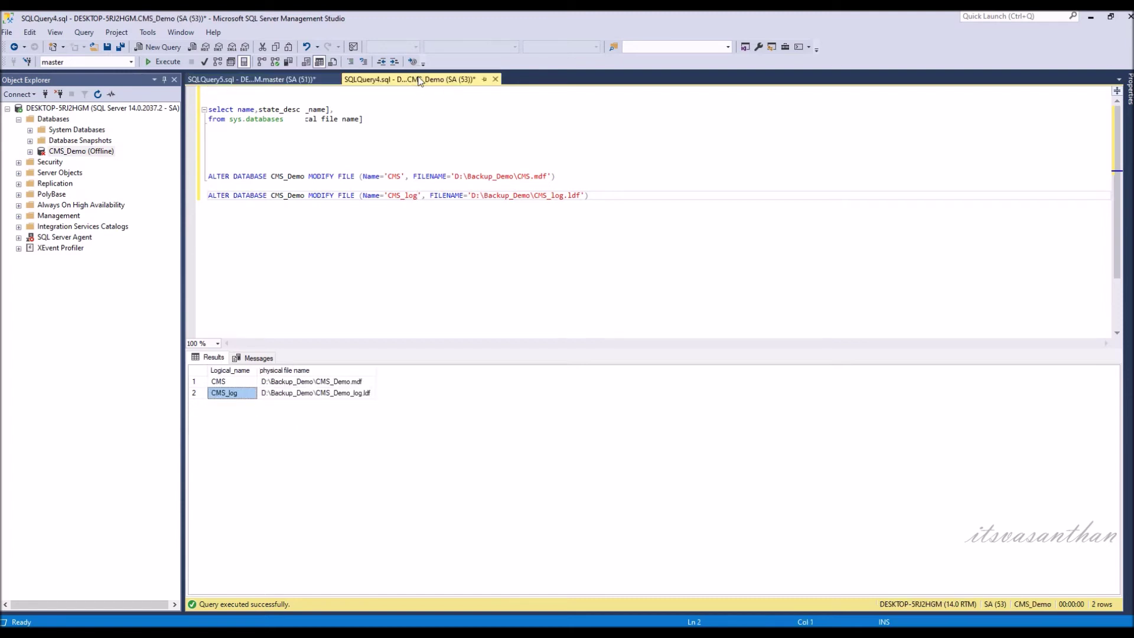
left_click(270, 79)
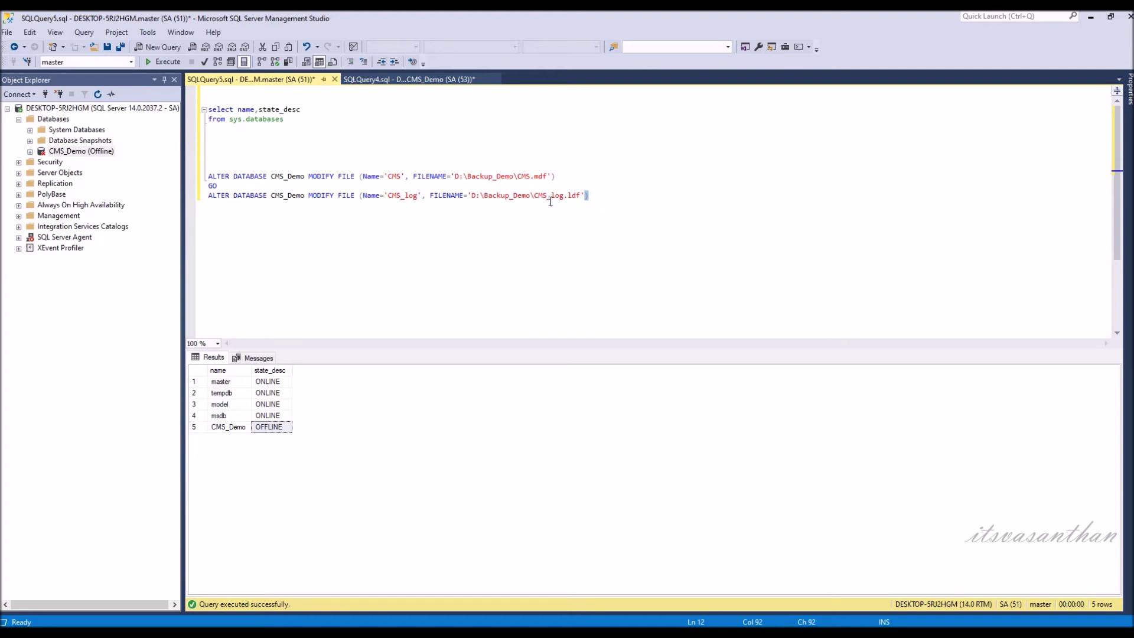
left_click_drag(587, 196, 209, 175)
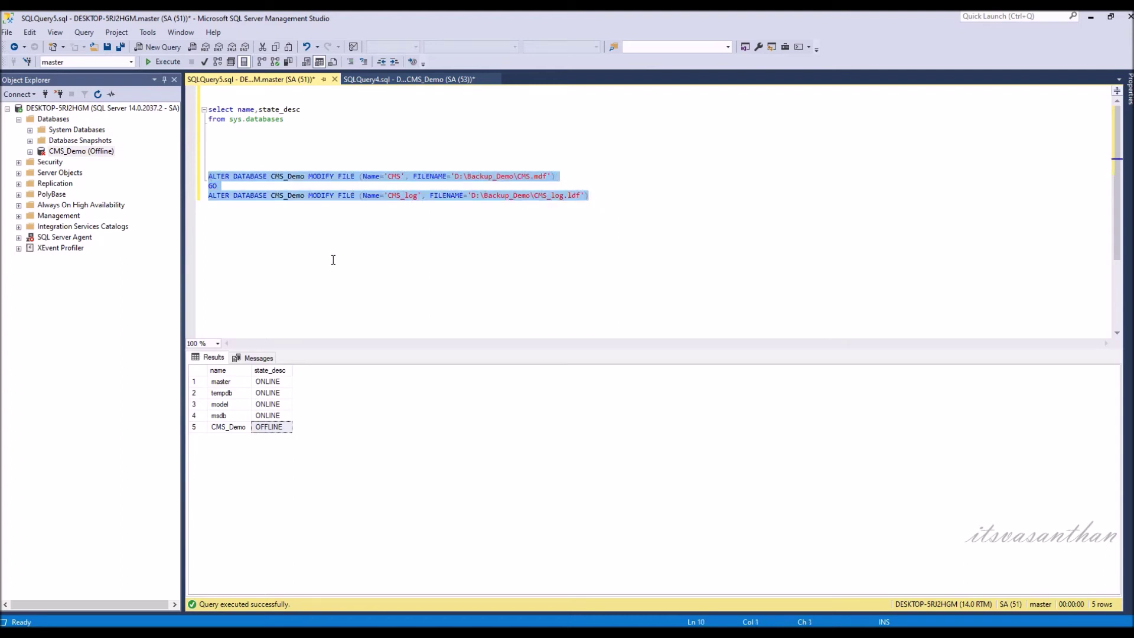
key("F5")
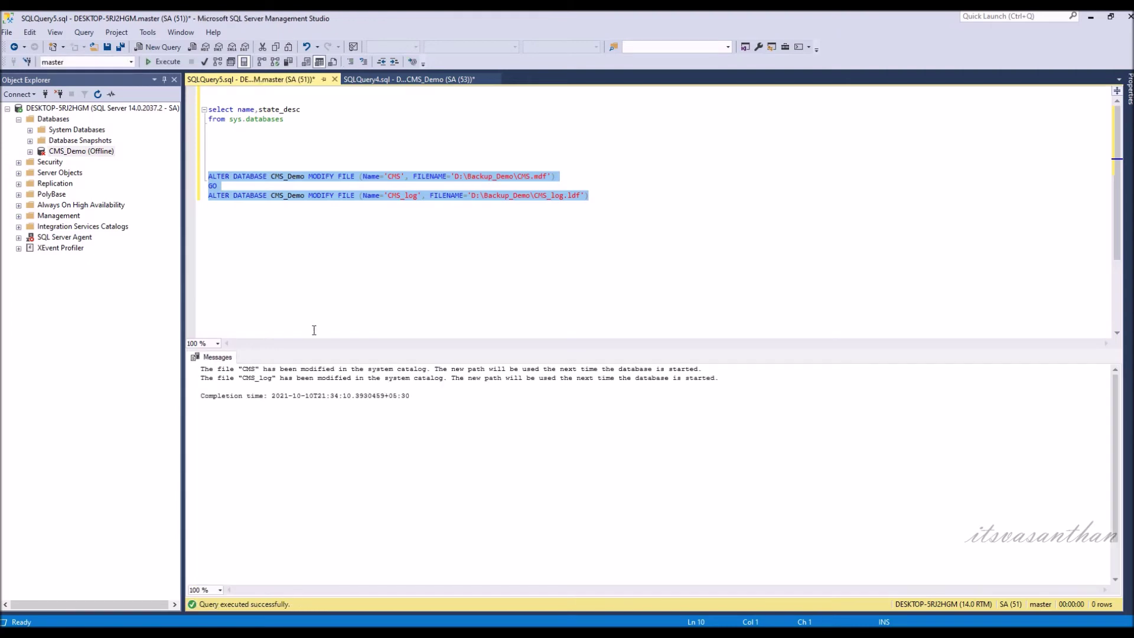
double_click(523, 176)
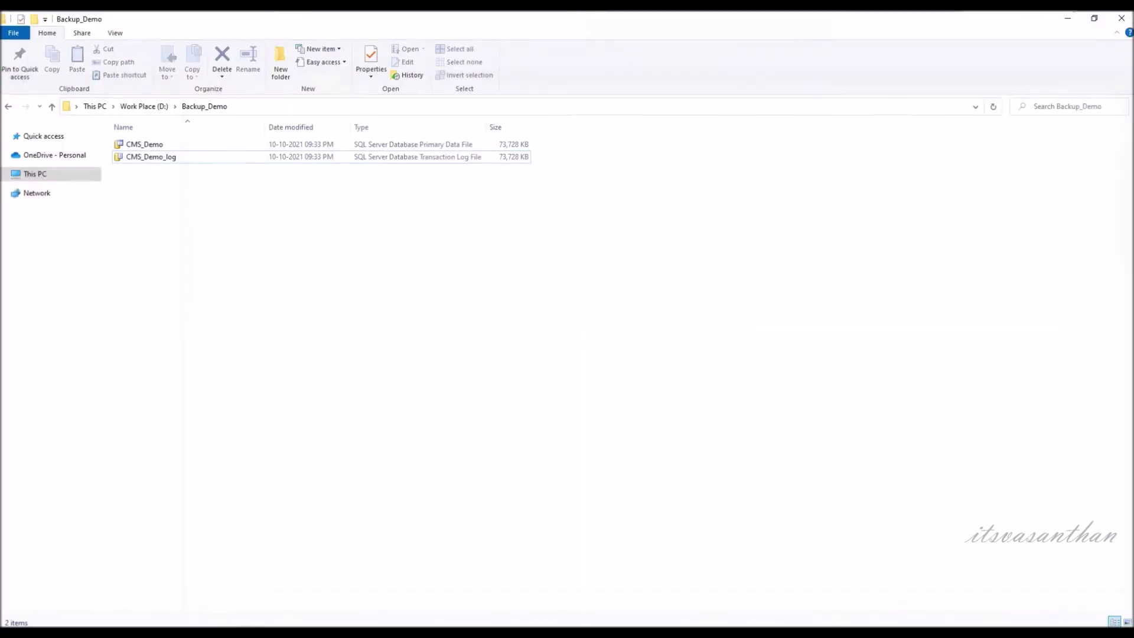
Step: Rename the data file to CMS in File Explorer, allowing the access prompt
left_click(145, 142)
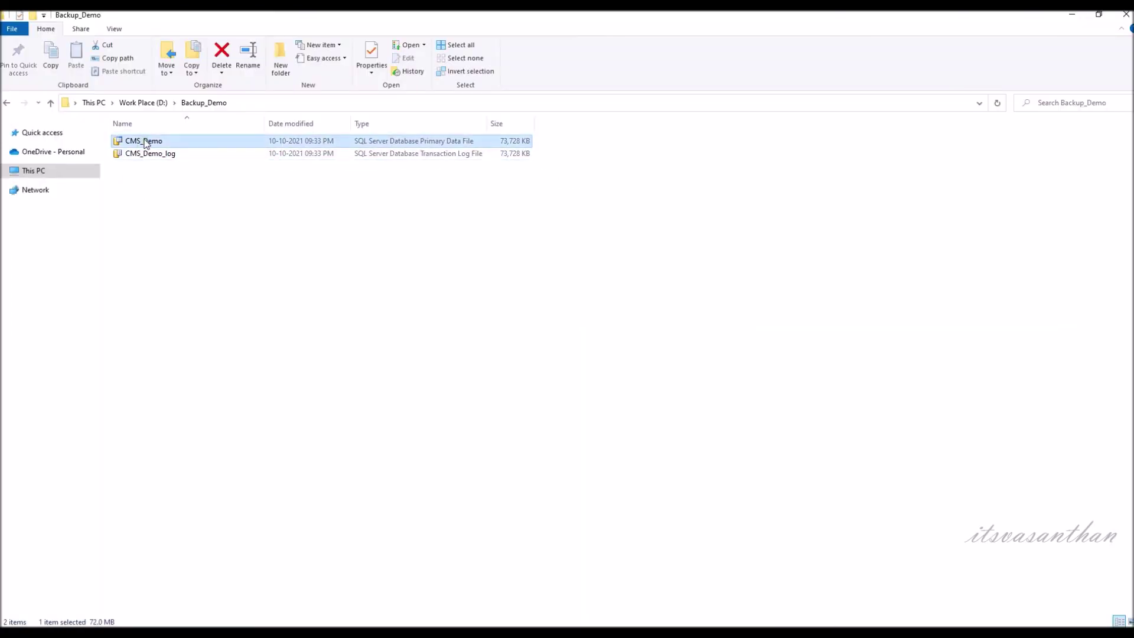
key("F2")
type("CMS")
key("Return")
left_click(548, 373)
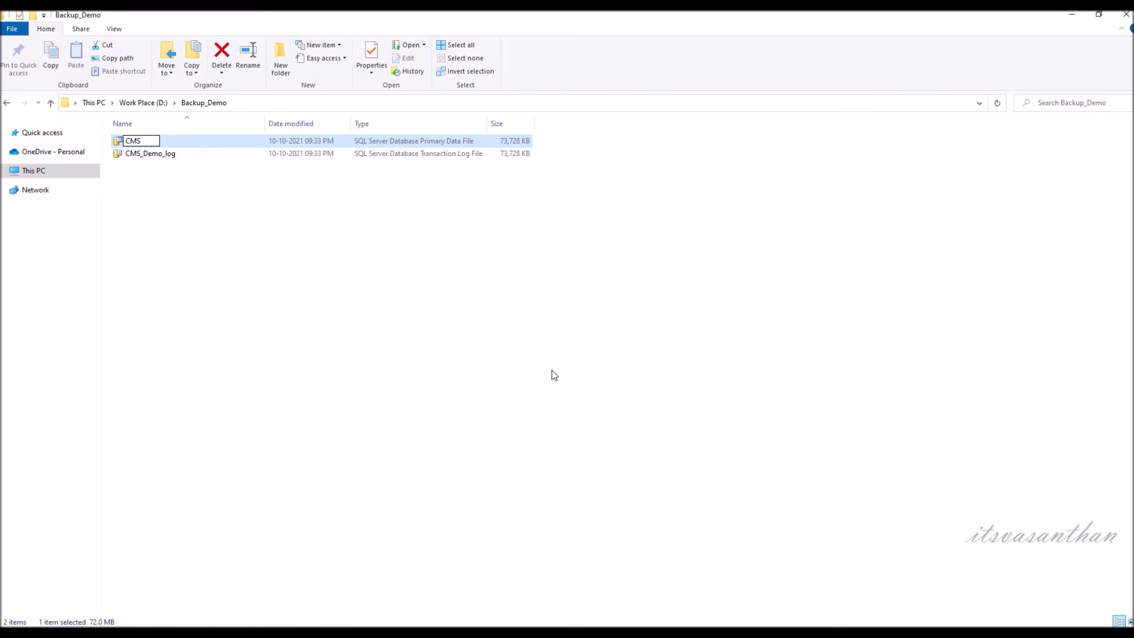
Step: Rename the log file to CMS_log, allowing the access prompt
double_click(552, 196)
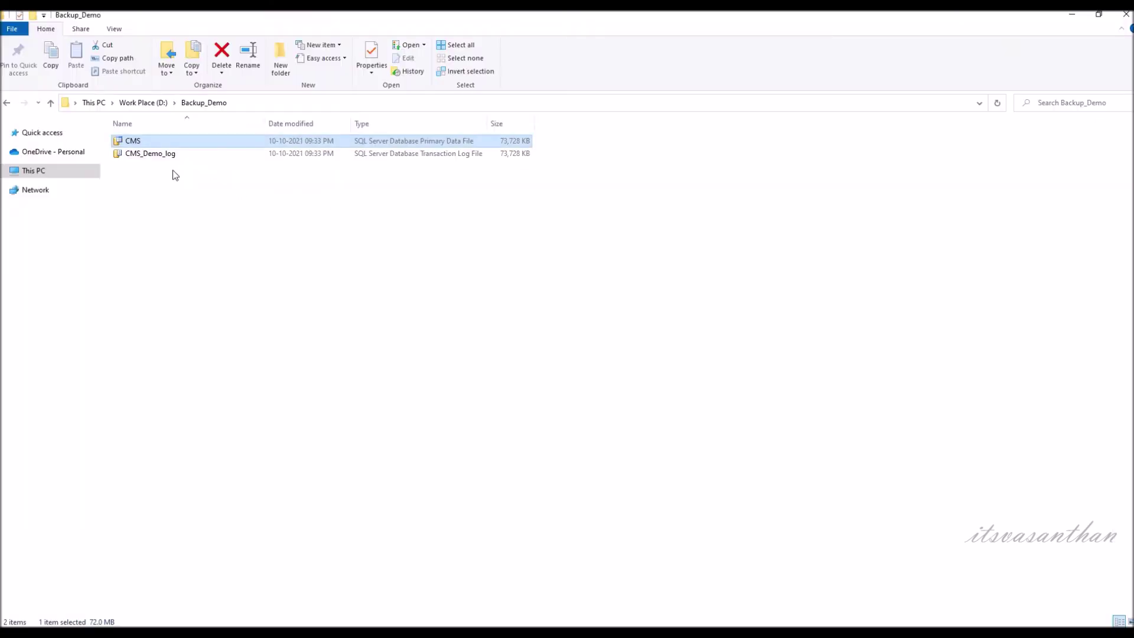
left_click(150, 154)
key("F2")
type("CMS_log")
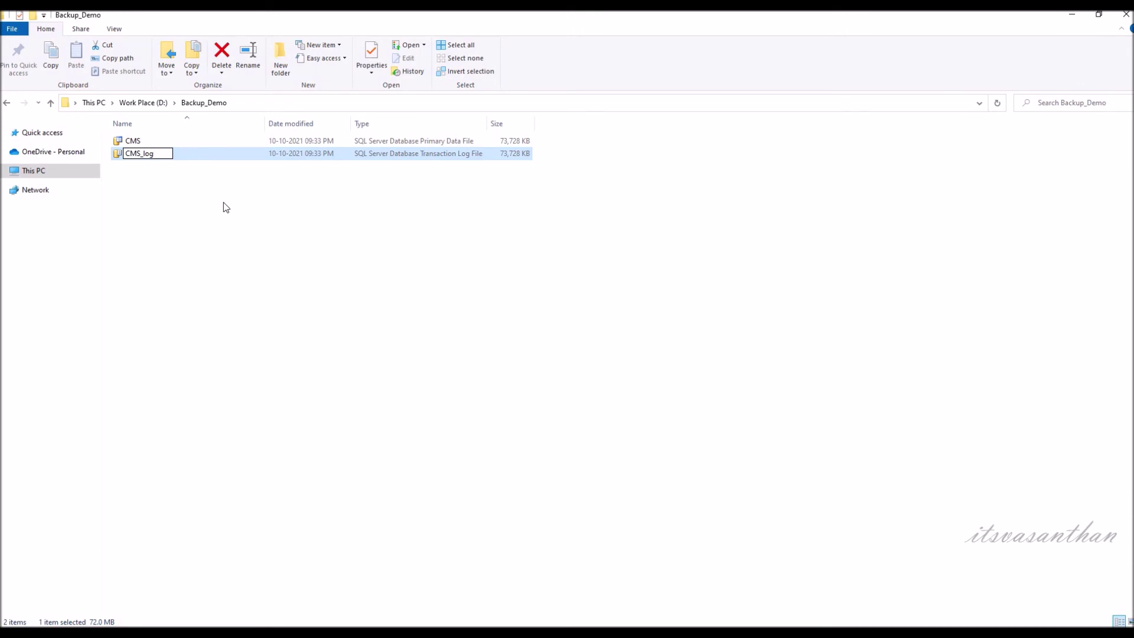
key("Return")
left_click(534, 372)
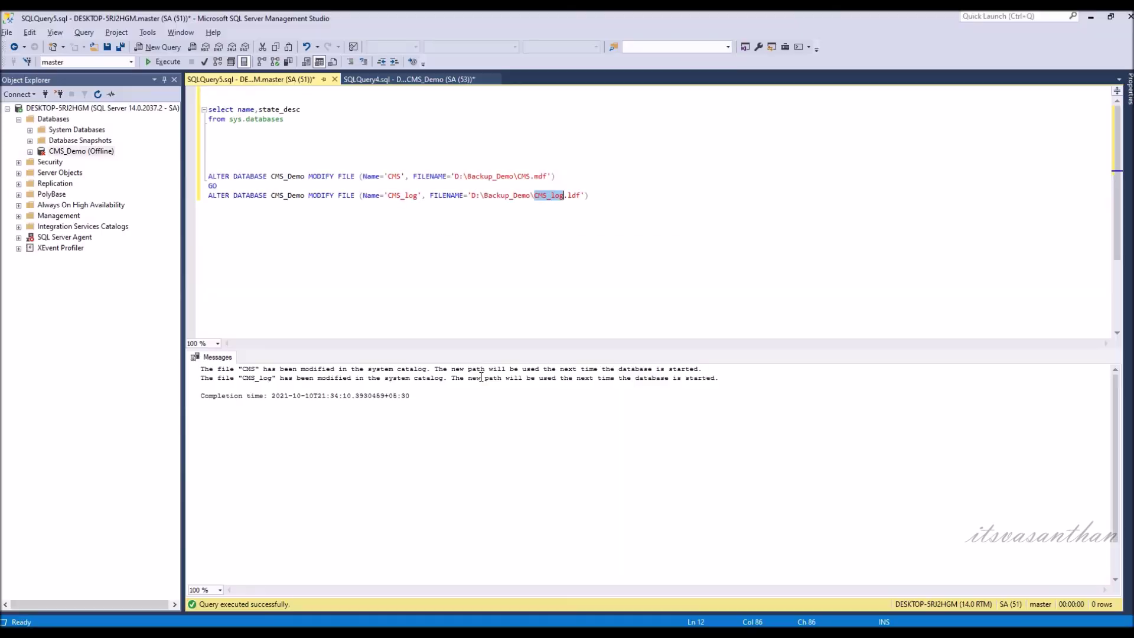
Step: Bring CMS_Demo back online and close the success report
right_click(109, 154)
mouse_move(138, 204)
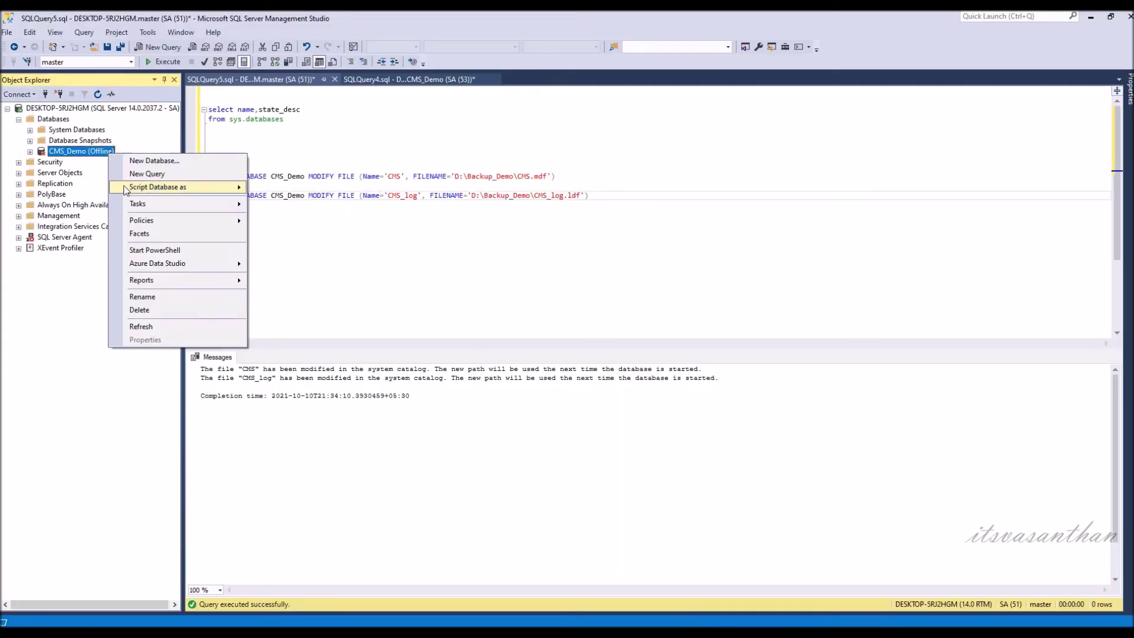
left_click(290, 234)
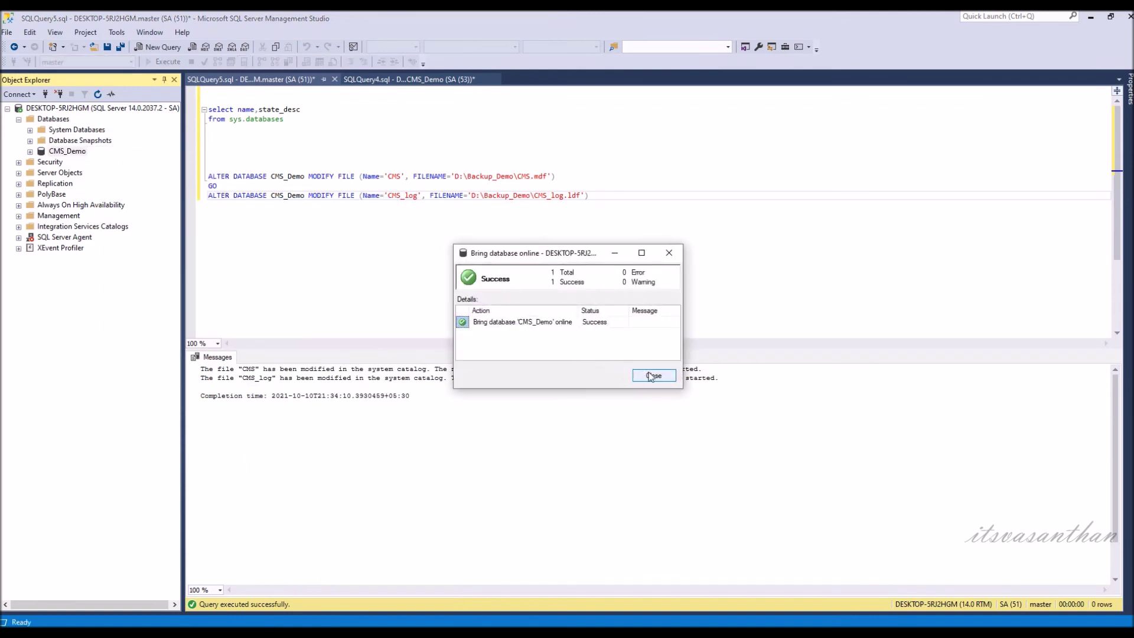
left_click(654, 376)
left_click(408, 79)
left_click(355, 392)
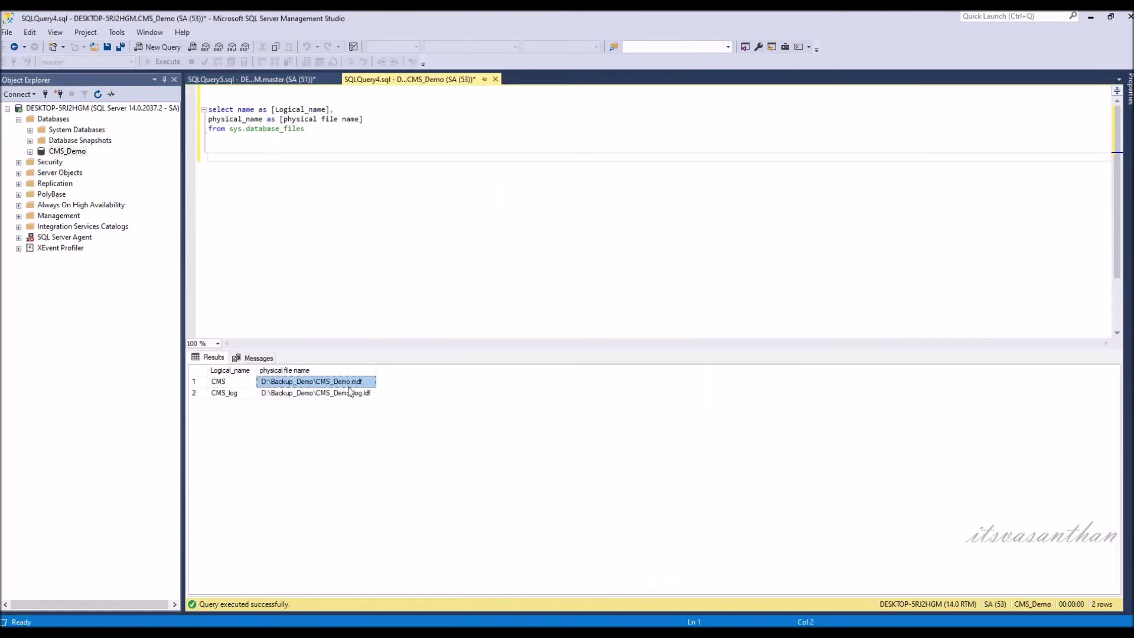
Step: Rerun the file query to confirm the CMS.mdf and CMS_log.ldf paths
left_click(412, 311)
key("F5")
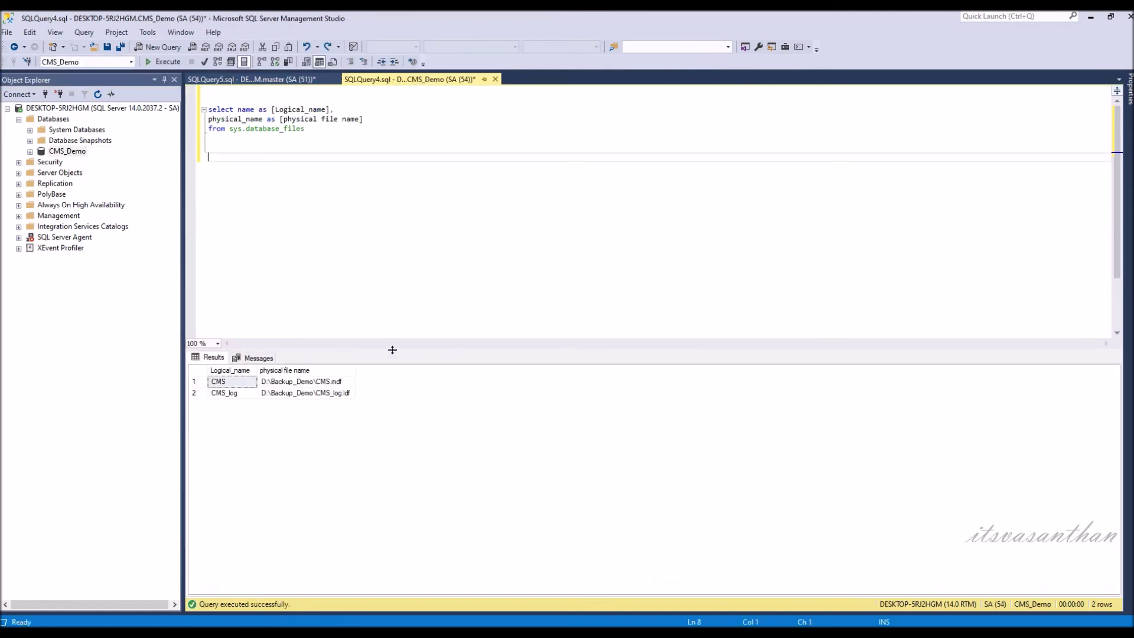
left_click(348, 392)
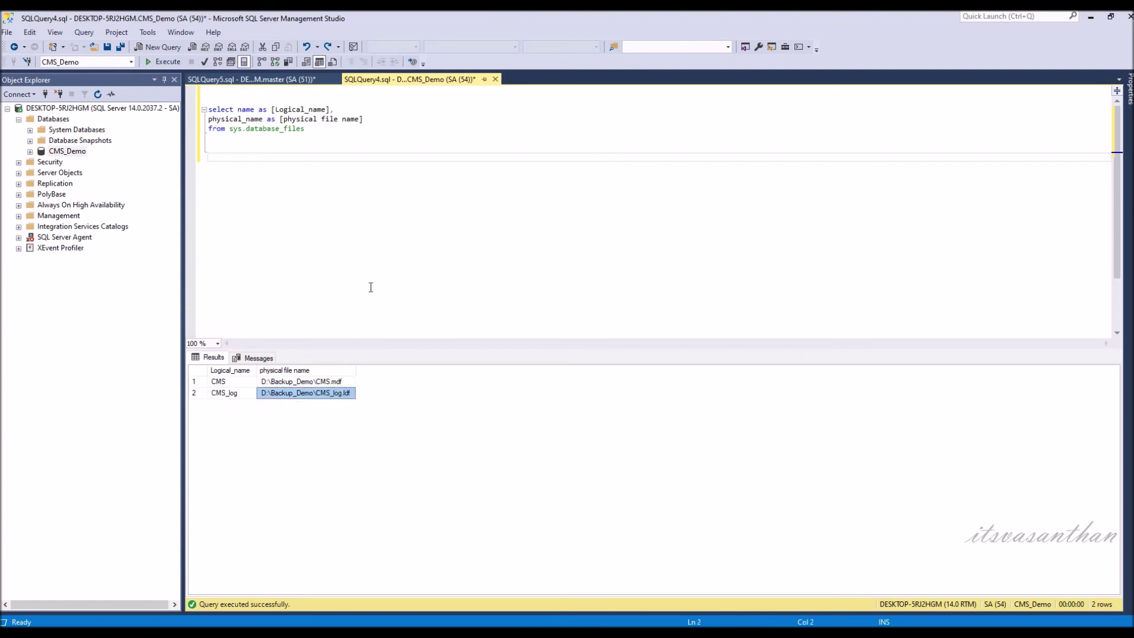
left_click(402, 225)
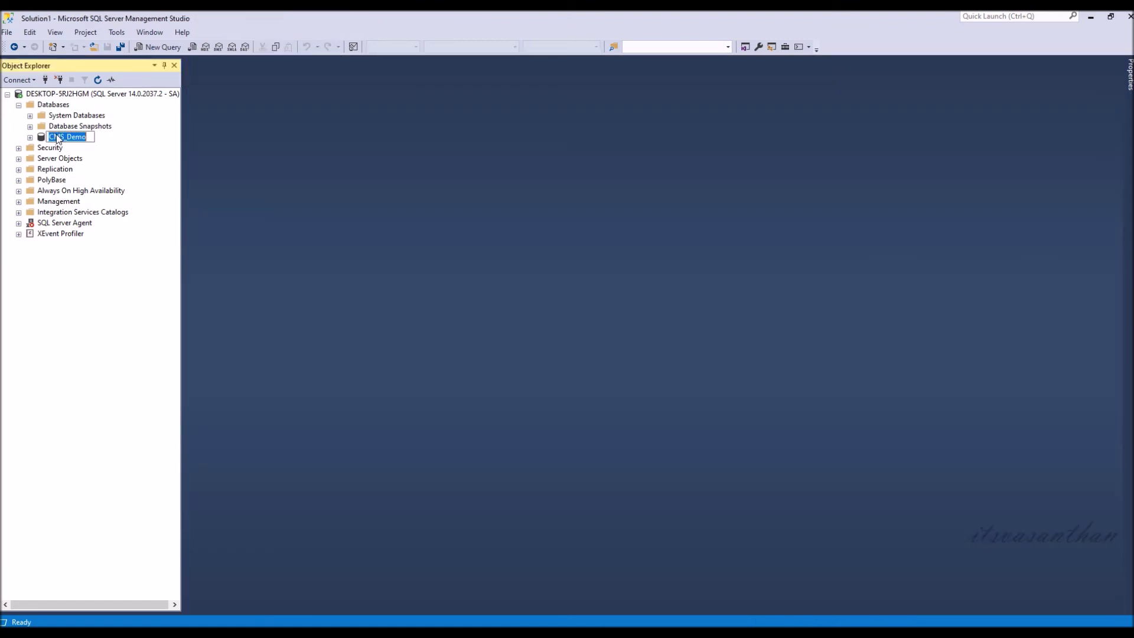
Step: Rename the CMS_Demo database to CMS in Object Explorer
left_click(59, 136)
left_click_drag(66, 136, 87, 140)
key("Delete")
key("Return")
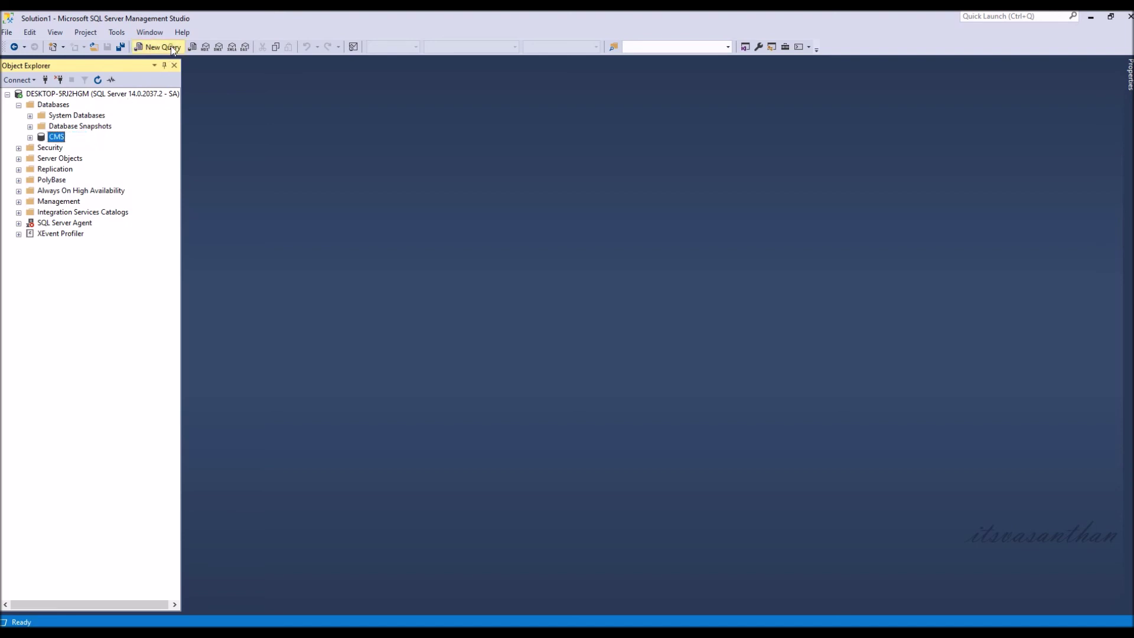
left_click(161, 47)
type("EXEC sp_renamedb 'Test', 'Test2'")
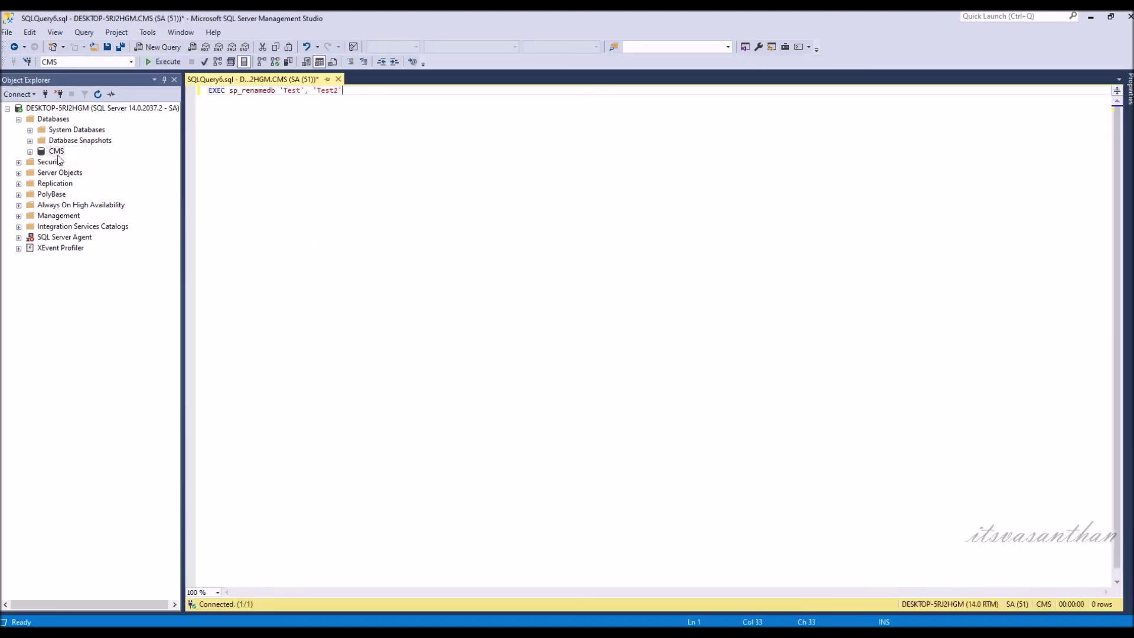
Step: Select the CMS database, then the old name 'Test' in EXEC sp_renamedb 'Test', 'Test2'
left_click(55, 152)
key("F2")
left_click(296, 127)
double_click(292, 90)
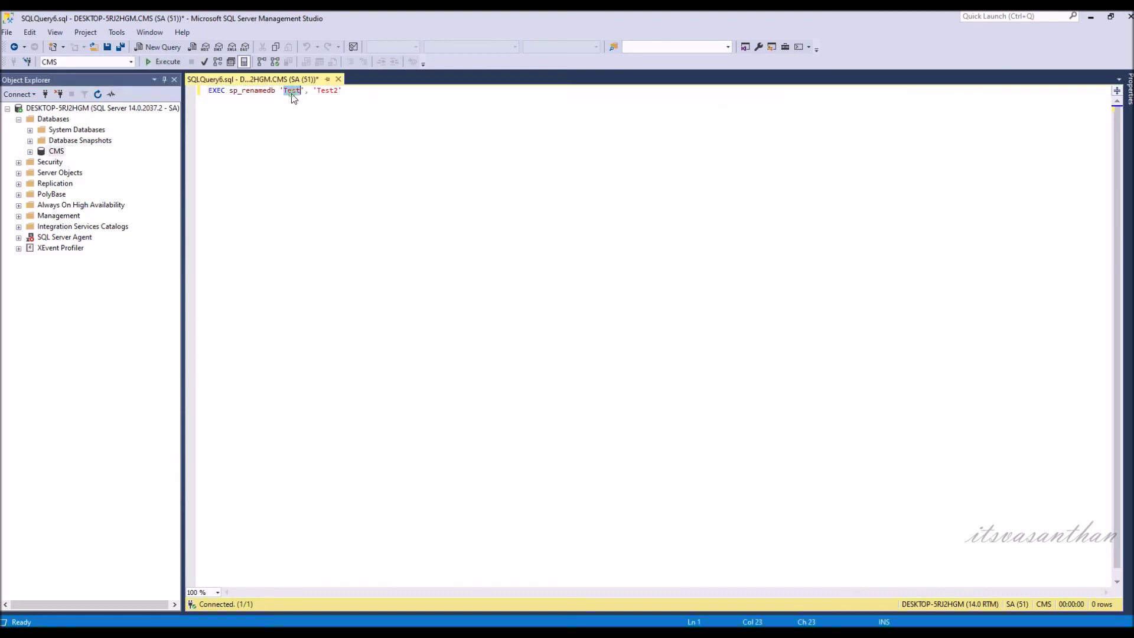